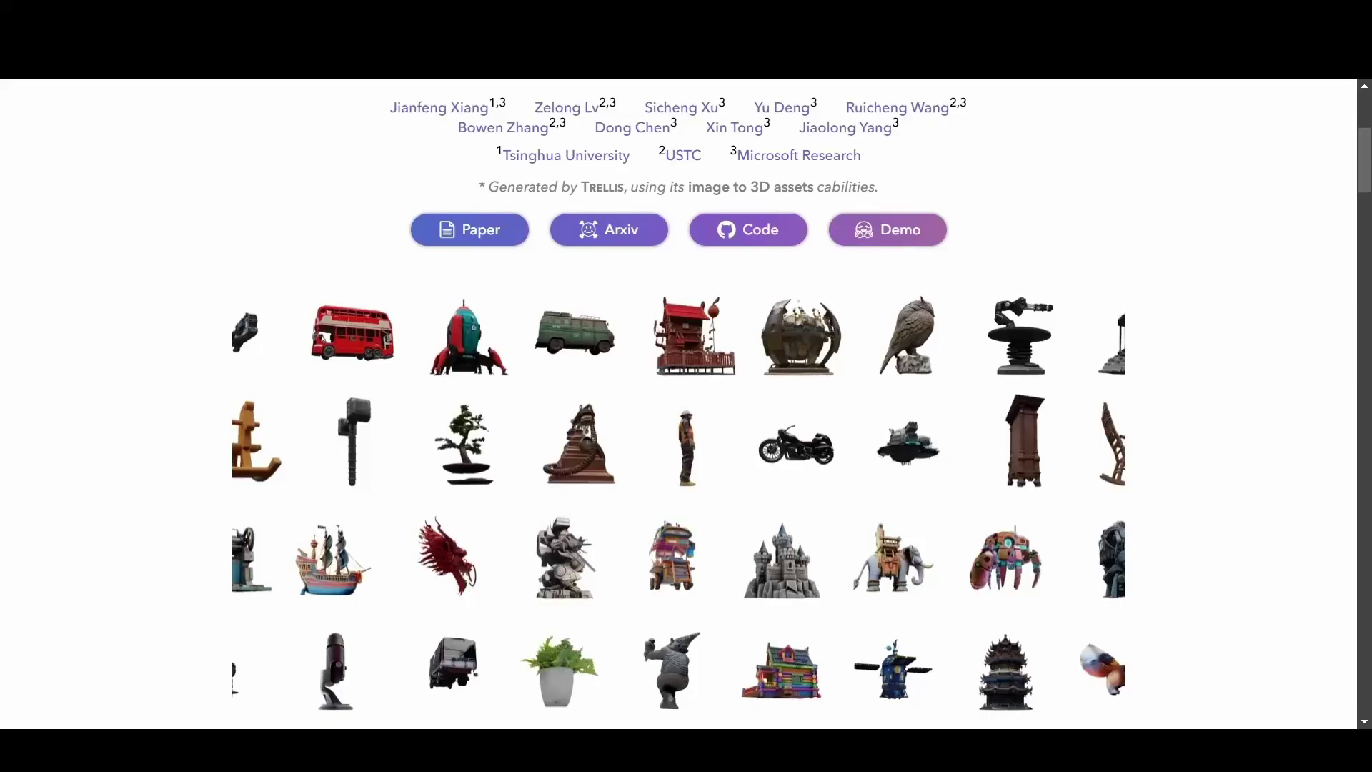
# - Look through the TRELLIS project page's text-to-3D, image-to-3D and local editing examples, ending back at the page header
pyautogui.scroll(-10, 686, 400)
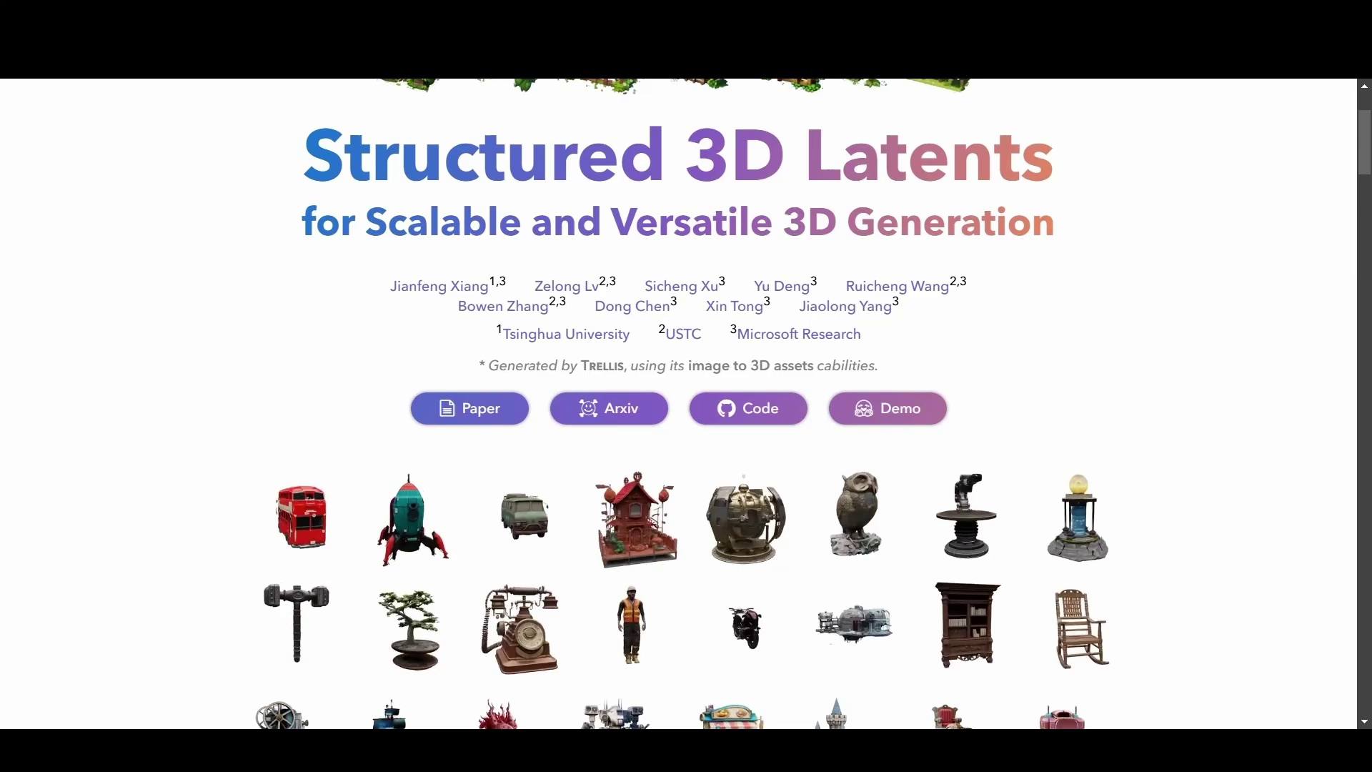
pyautogui.scroll(-1, 678, 403)
pyautogui.scroll(1, 678, 403)
pyautogui.scroll(-3, 678, 403)
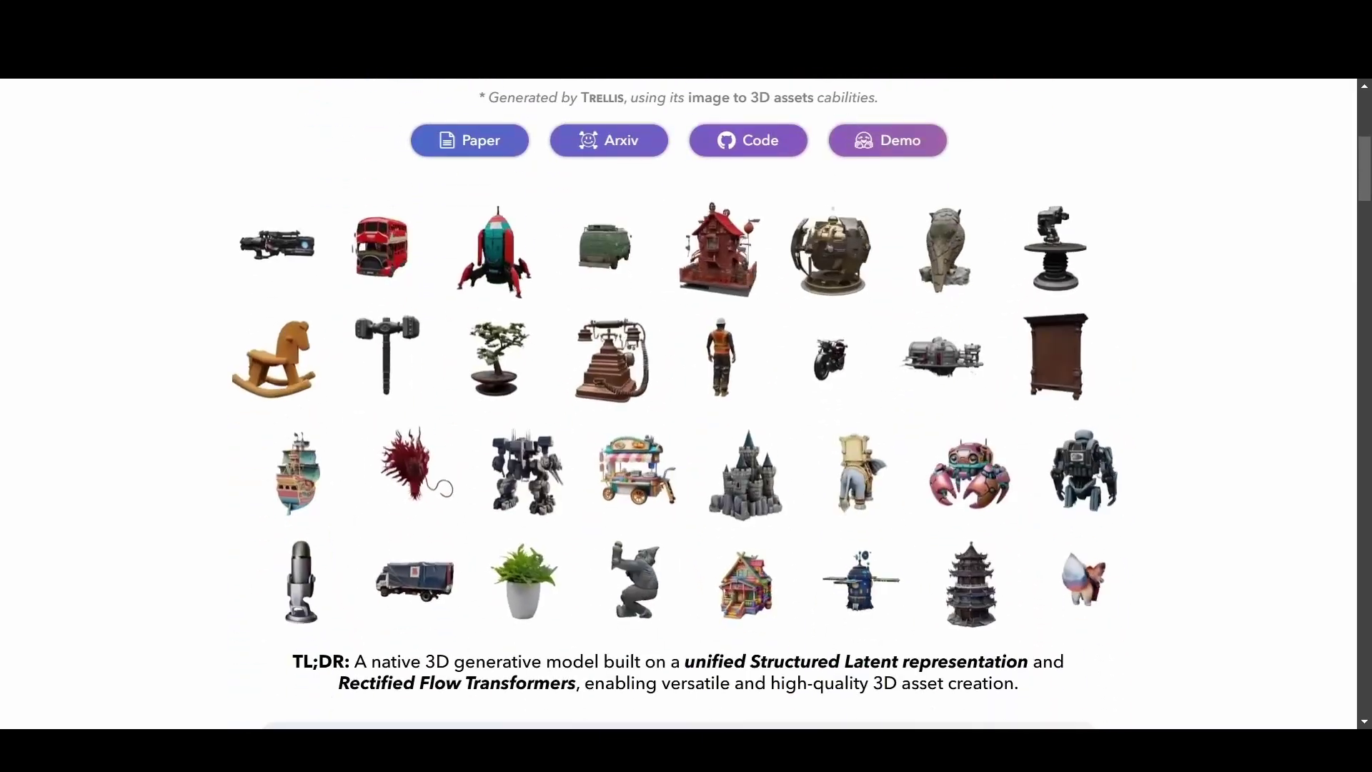
pyautogui.scroll(-7, 679, 404)
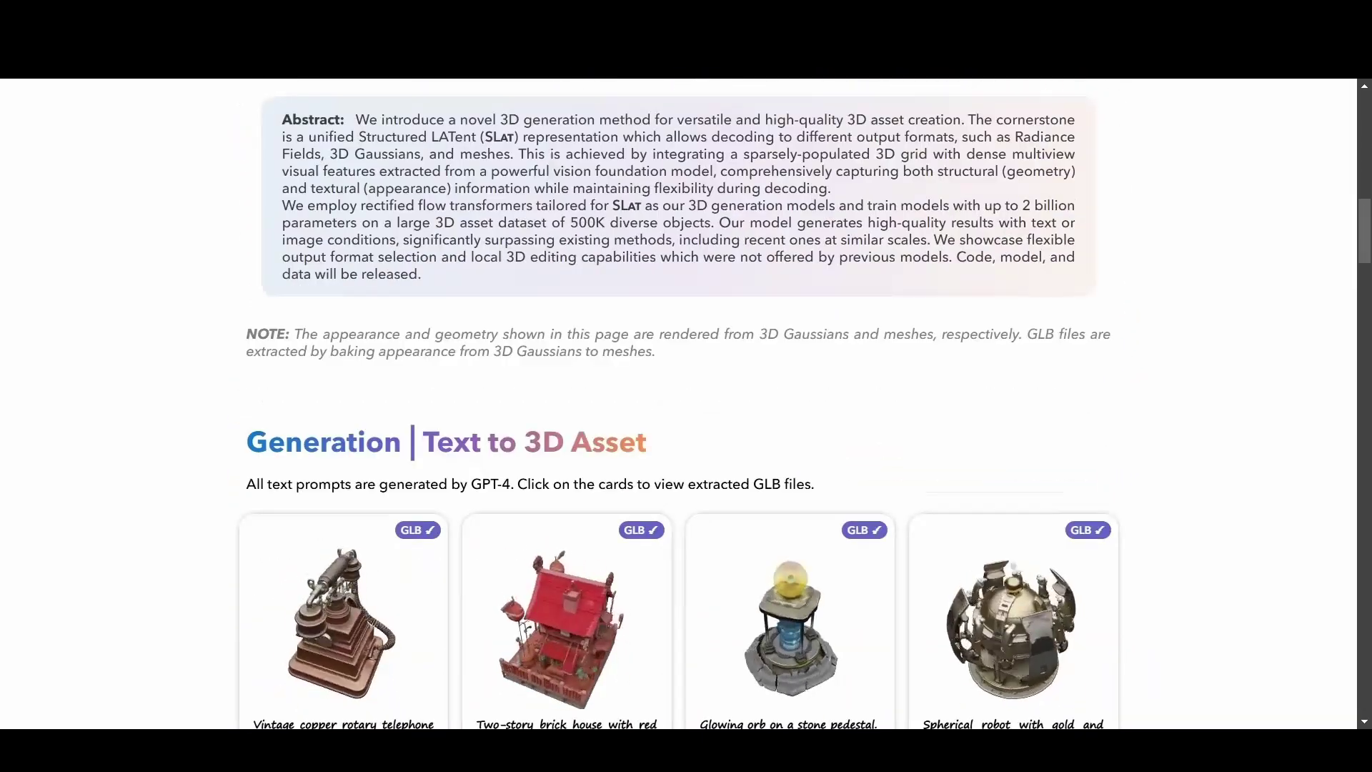
pyautogui.scroll(-3, 679, 403)
pyautogui.scroll(-1, 679, 404)
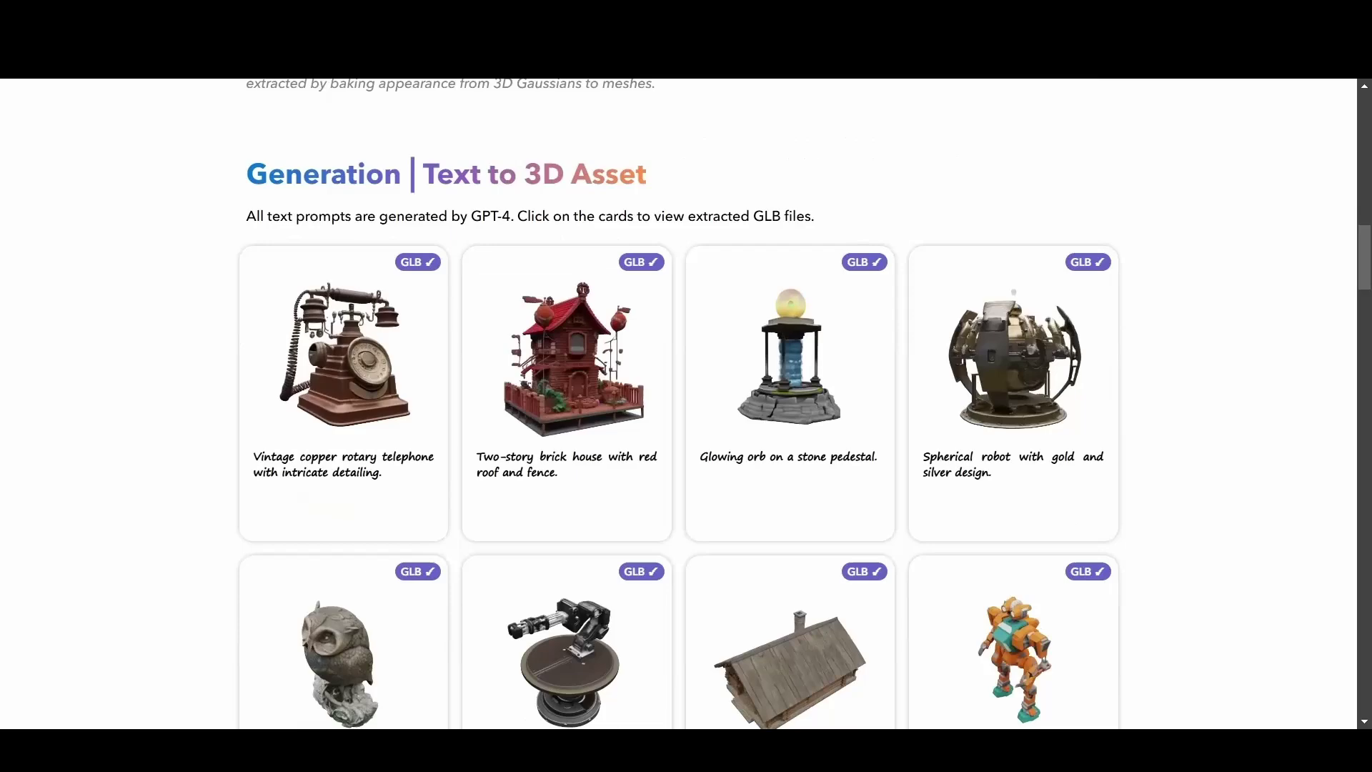
pyautogui.scroll(-5, 679, 404)
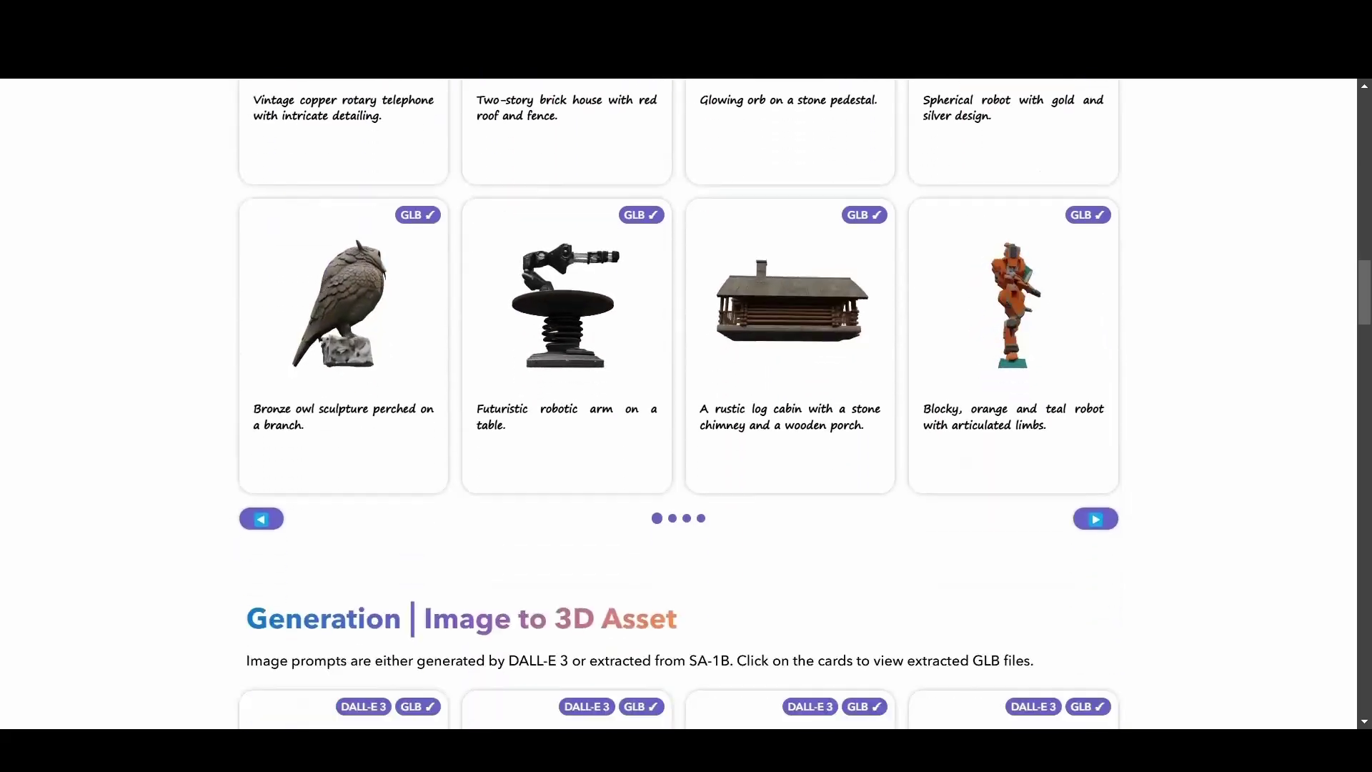
pyautogui.scroll(-4, 679, 404)
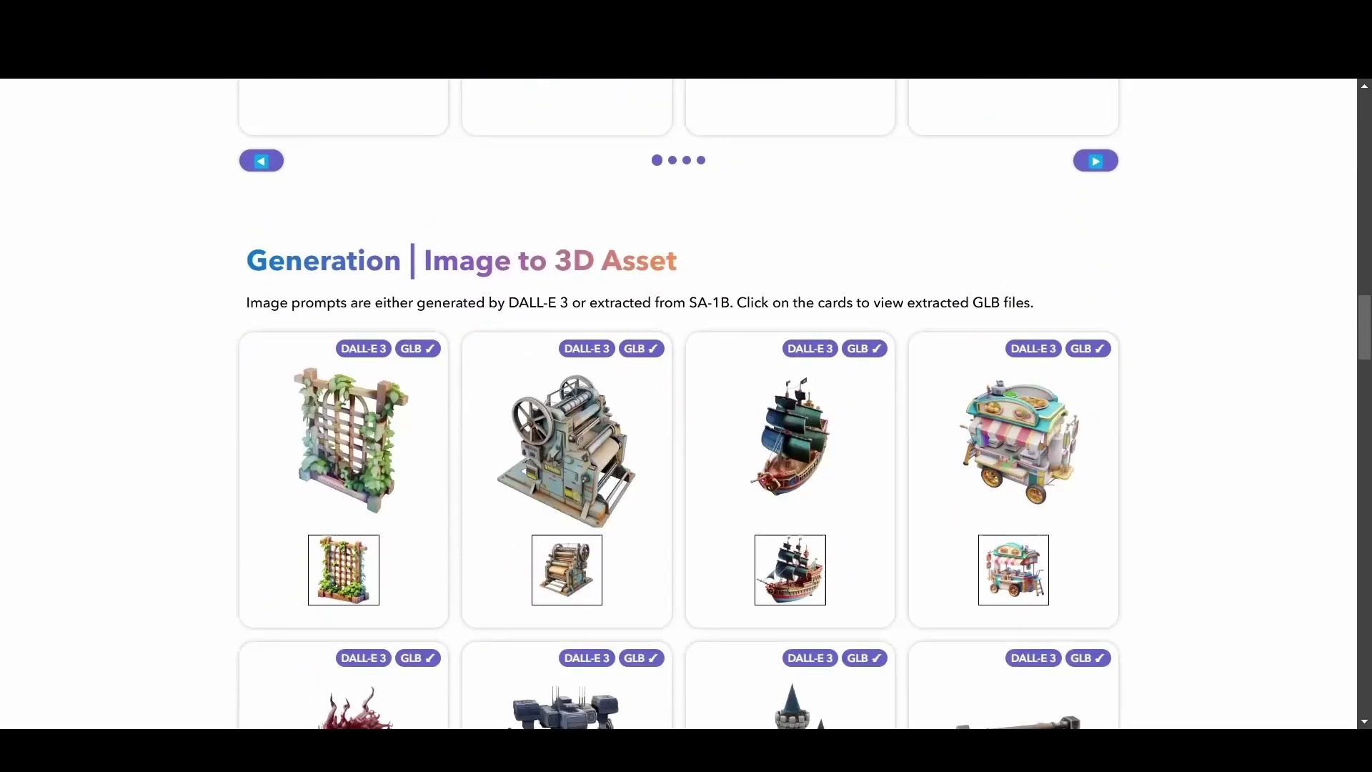
pyautogui.scroll(-2, 679, 404)
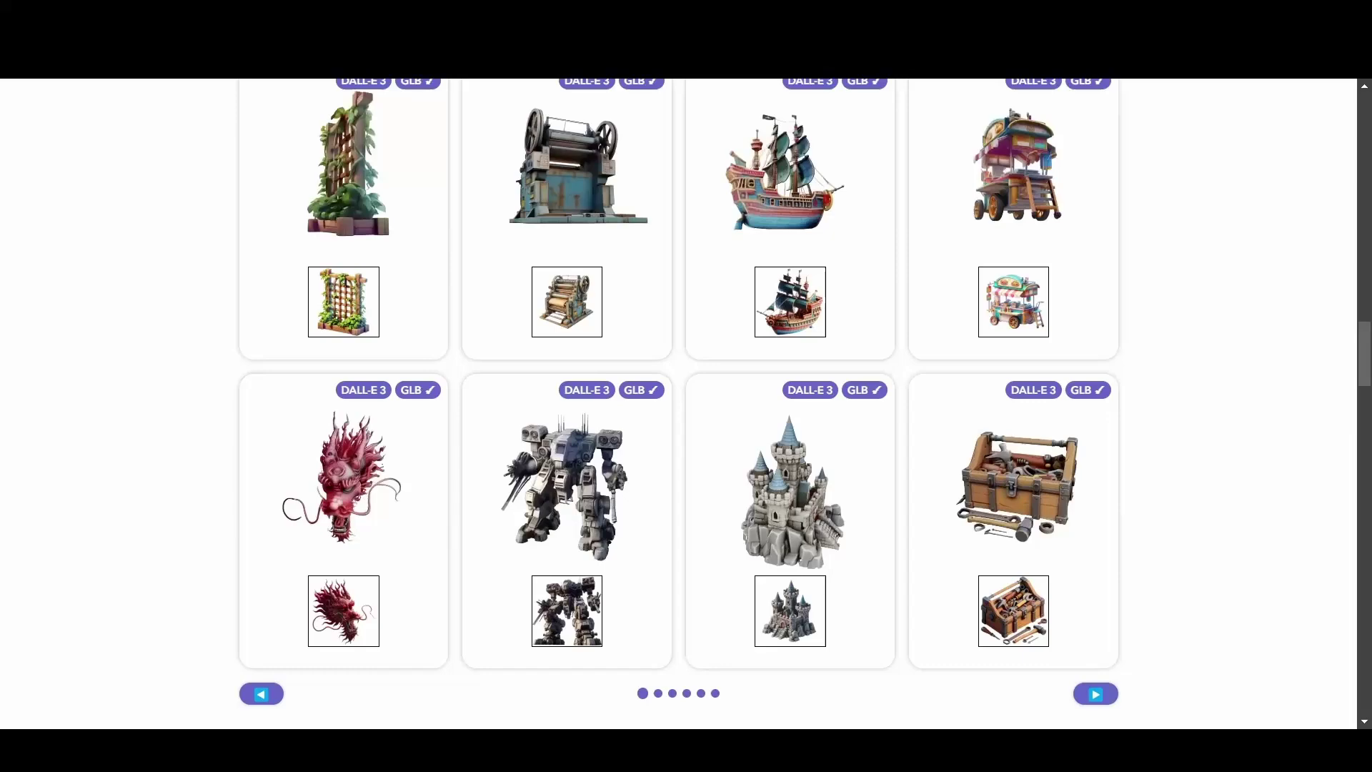
pyautogui.scroll(-5, 679, 404)
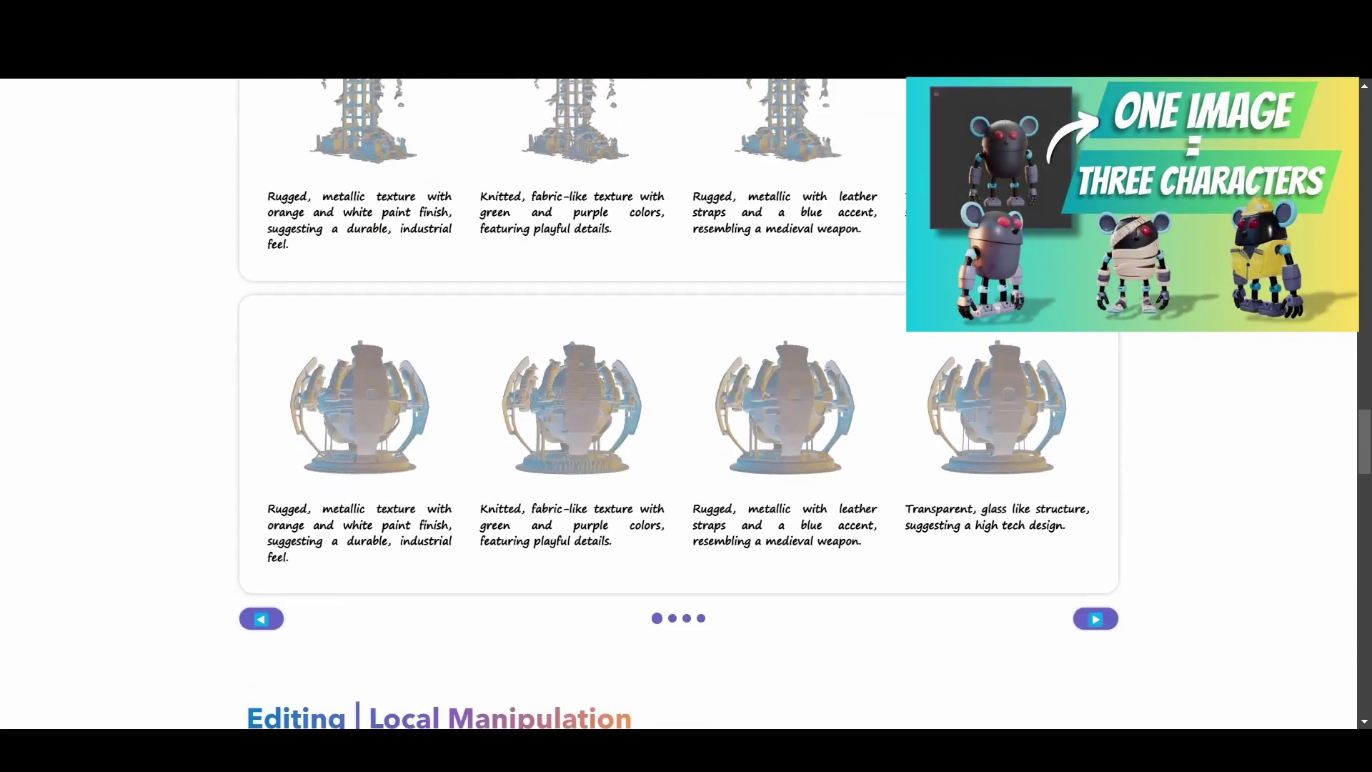
pyautogui.scroll(-6, 679, 400)
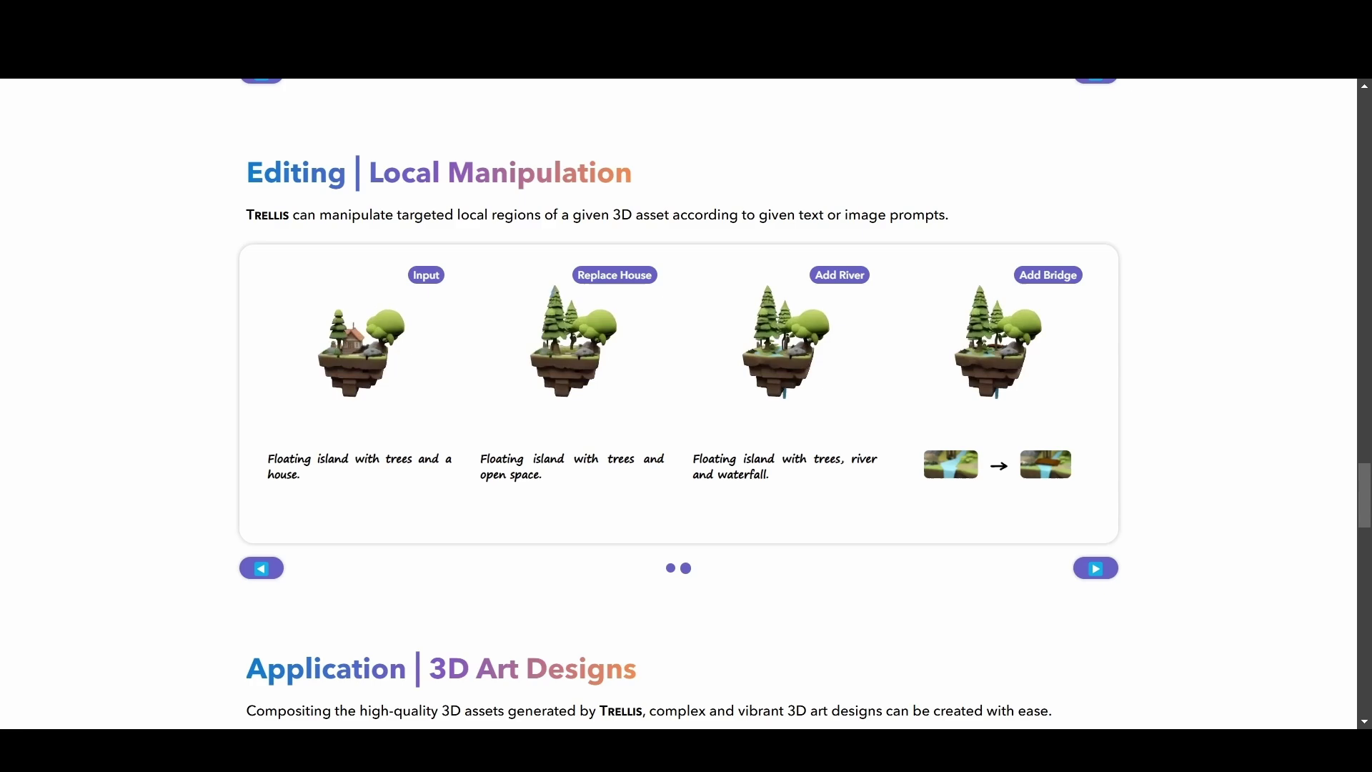
pyautogui.scroll(20, 686, 400)
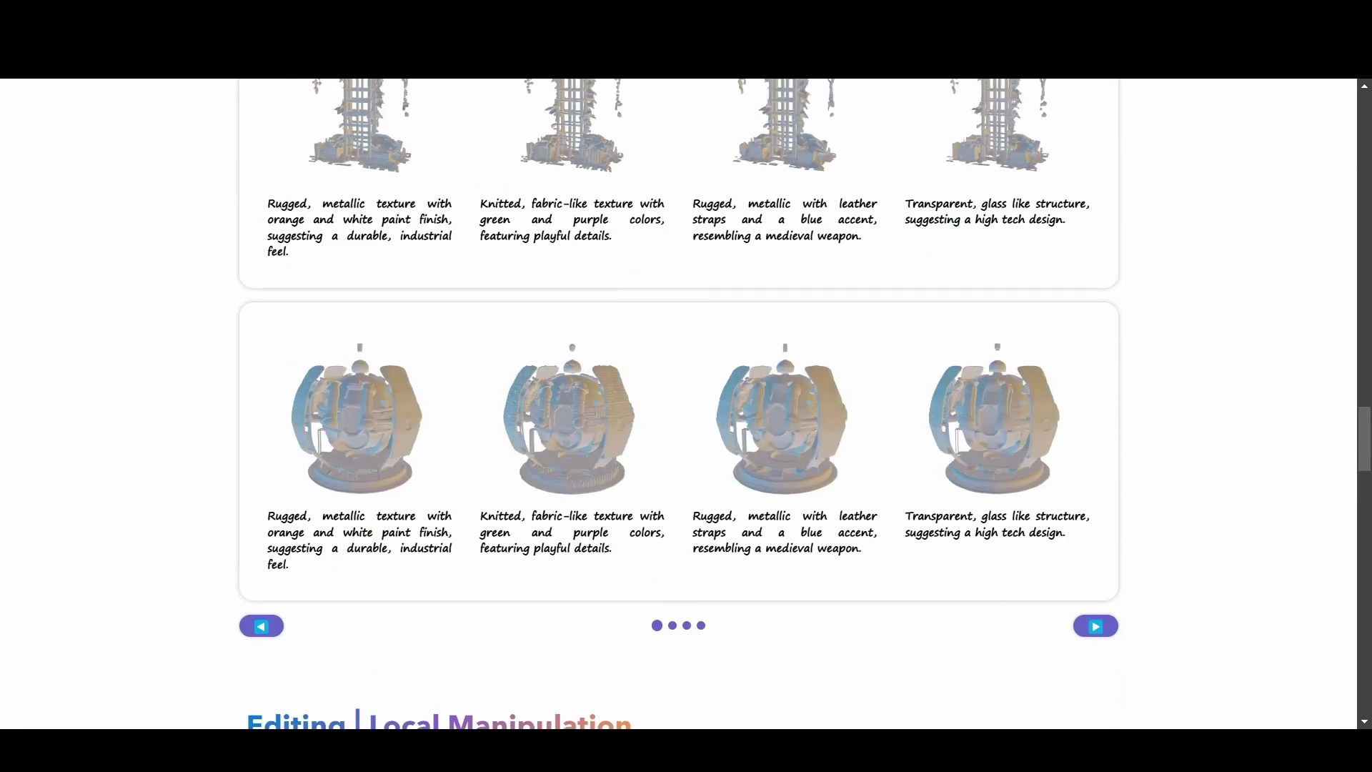
pyautogui.scroll(10, 233, 708)
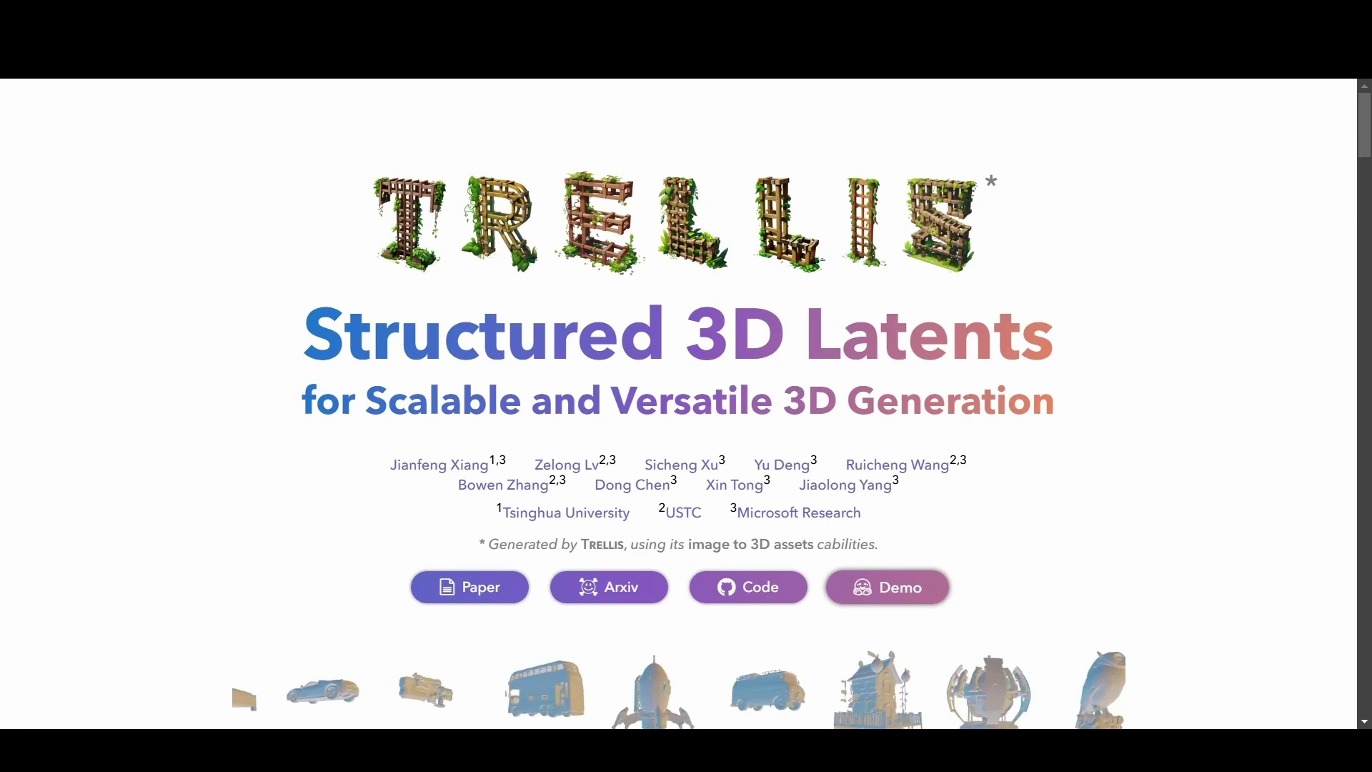
# - Open the TRELLIS demo and look over its image prompt, generation, GLB extraction and example sections
pyautogui.click(887, 586)
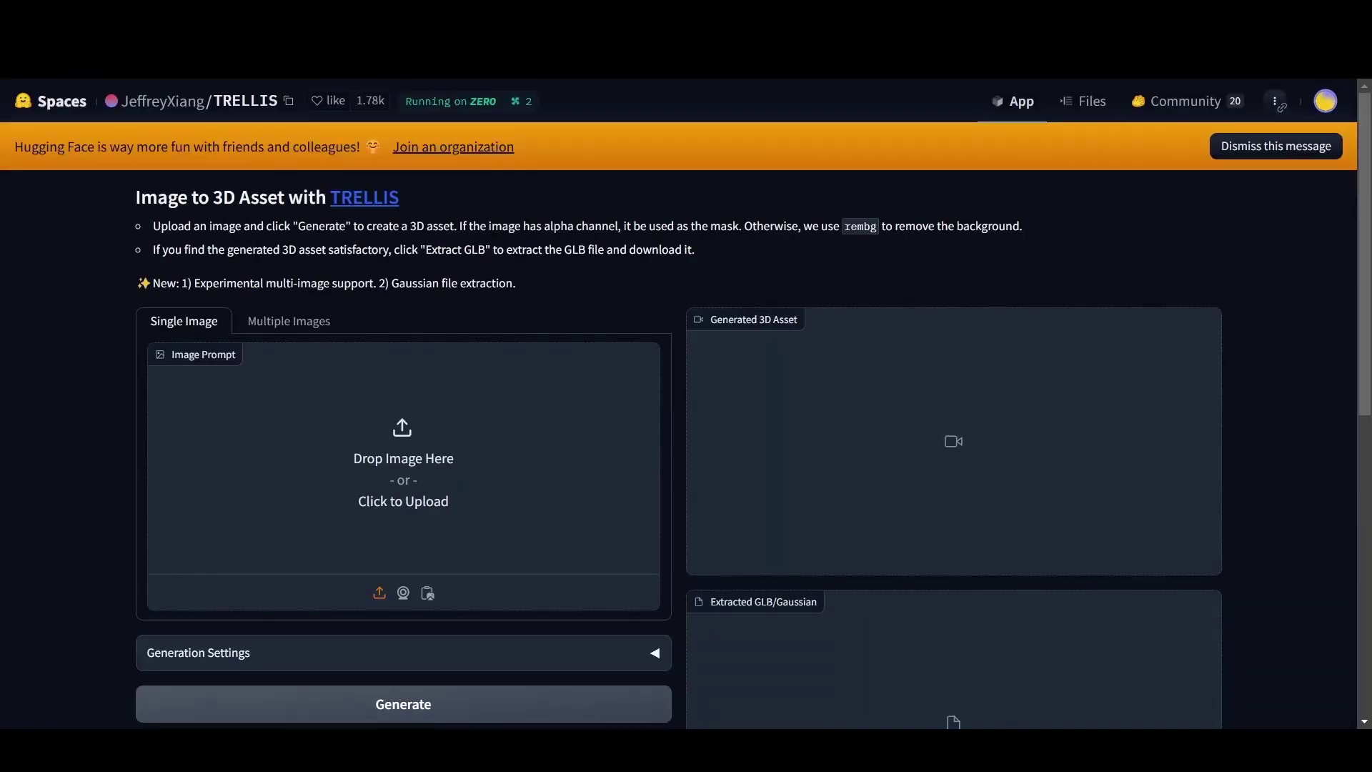
pyautogui.scroll(-1, 679, 403)
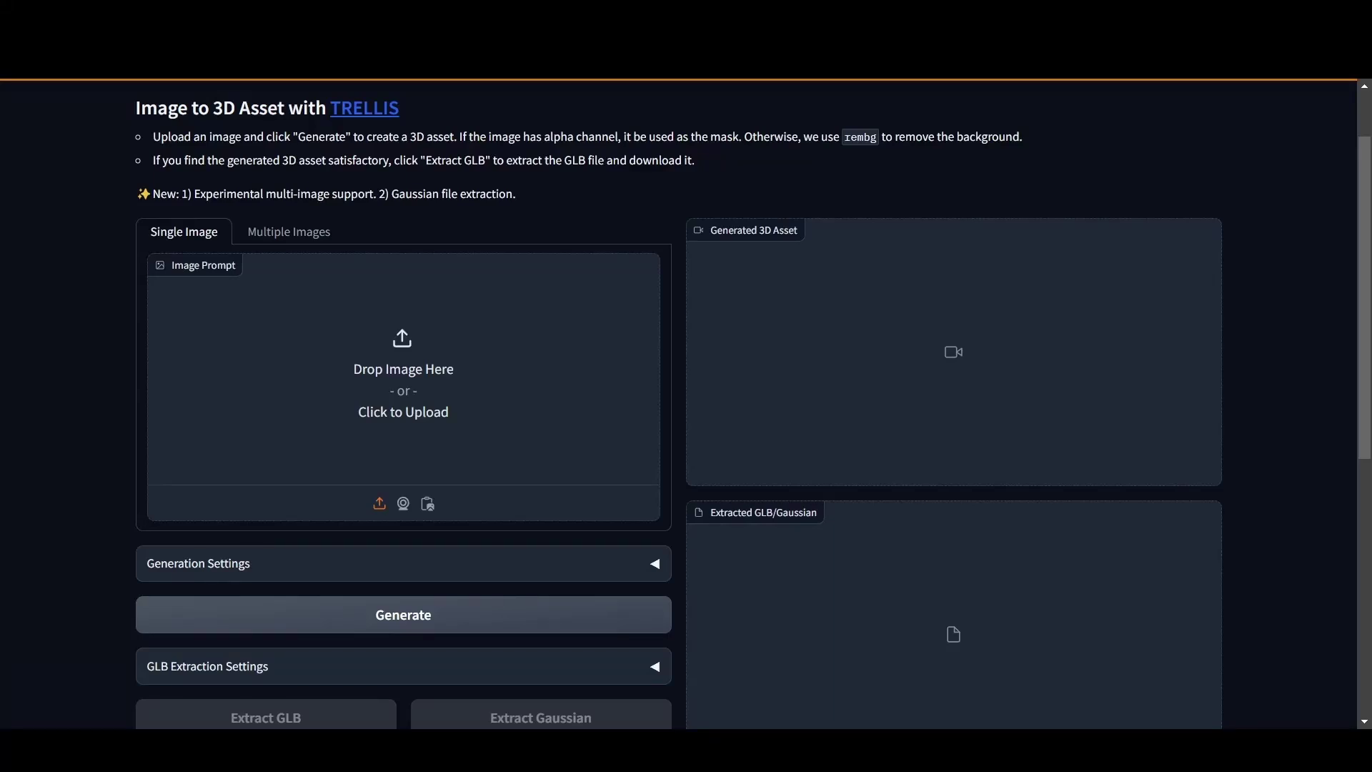
pyautogui.scroll(-1, 679, 404)
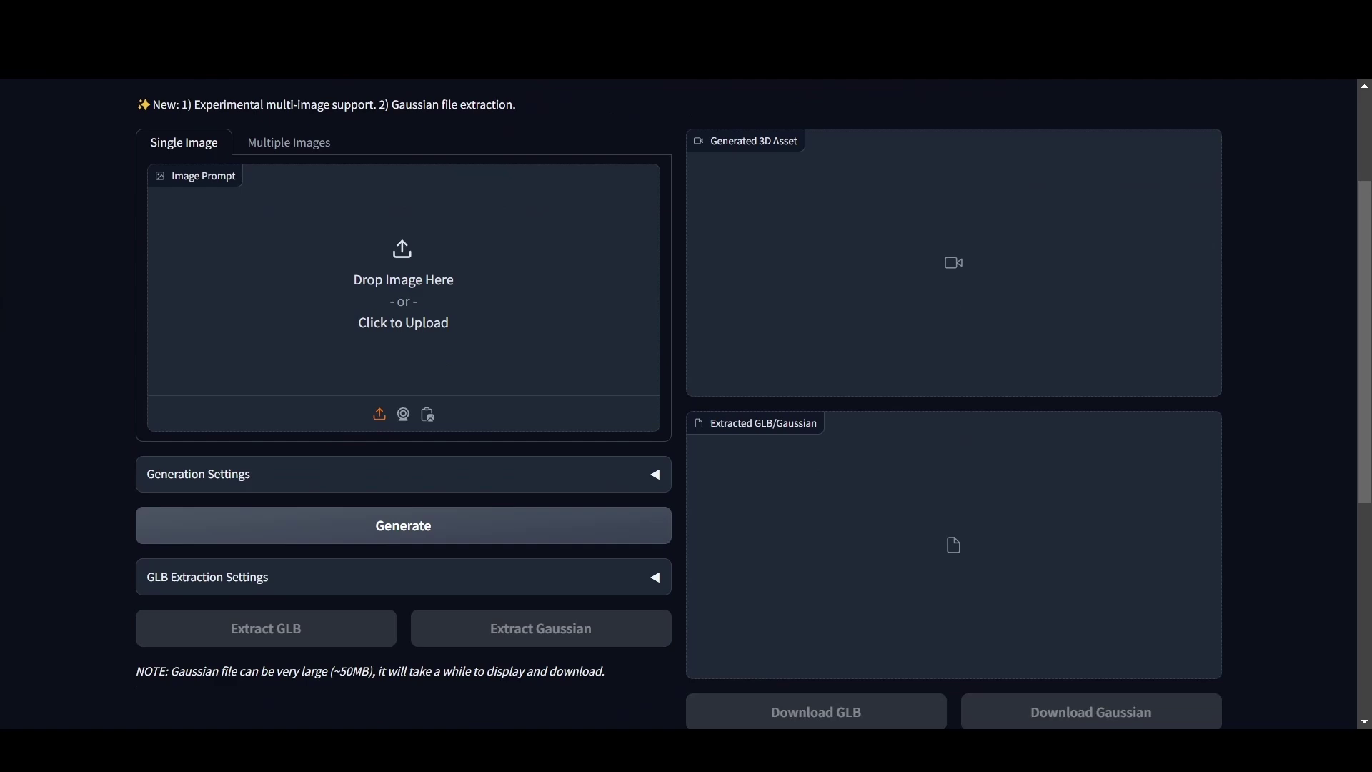
pyautogui.scroll(-1, 679, 404)
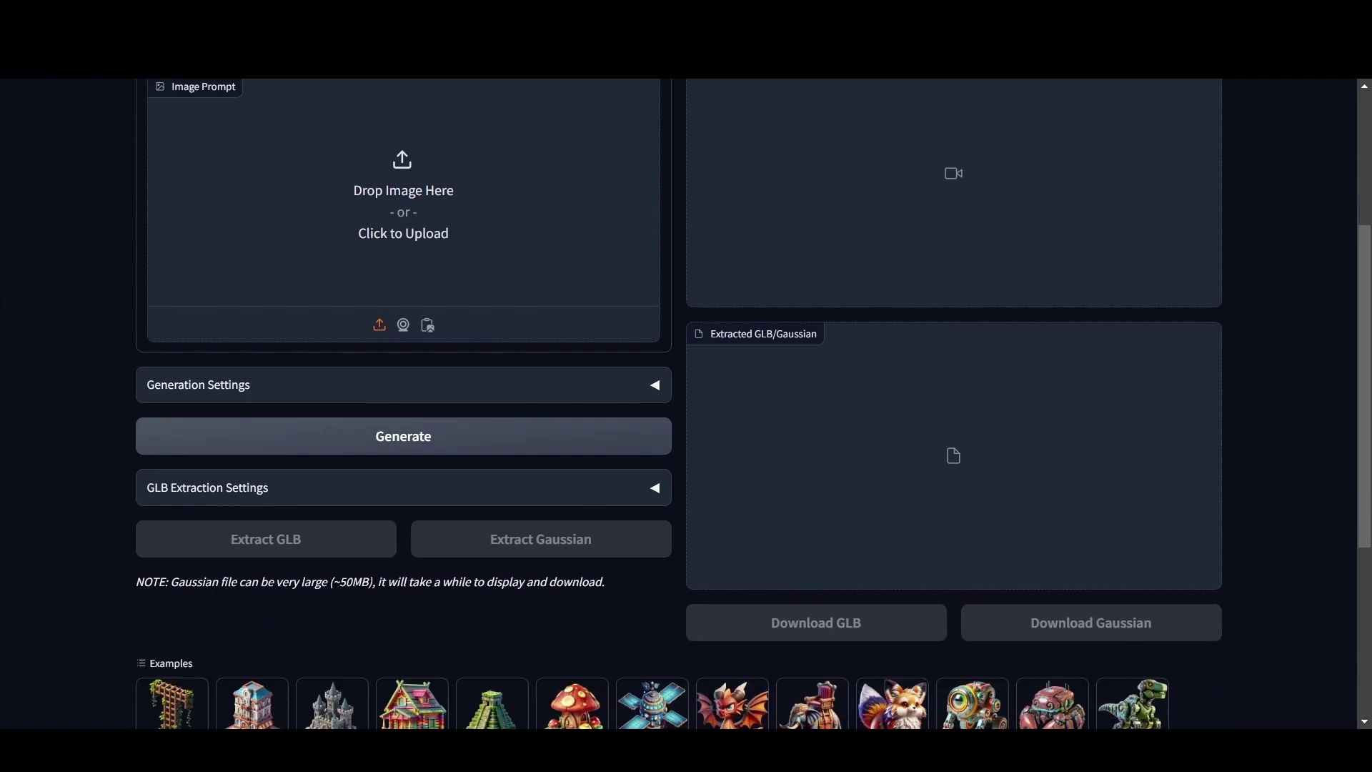
pyautogui.scroll(-3, 679, 404)
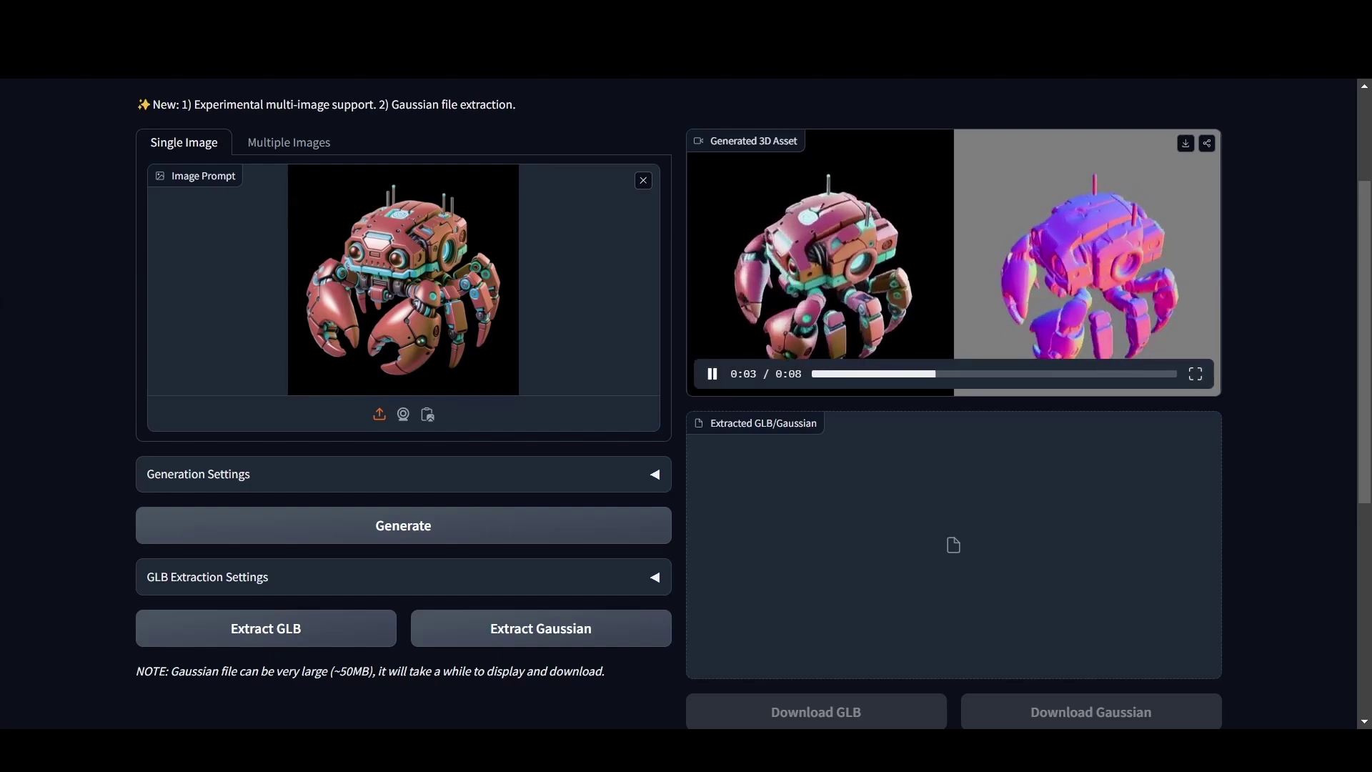
# - View the generated 3D previews of the crab robot and the purple-haired skeleton in full screen
pyautogui.press('f')
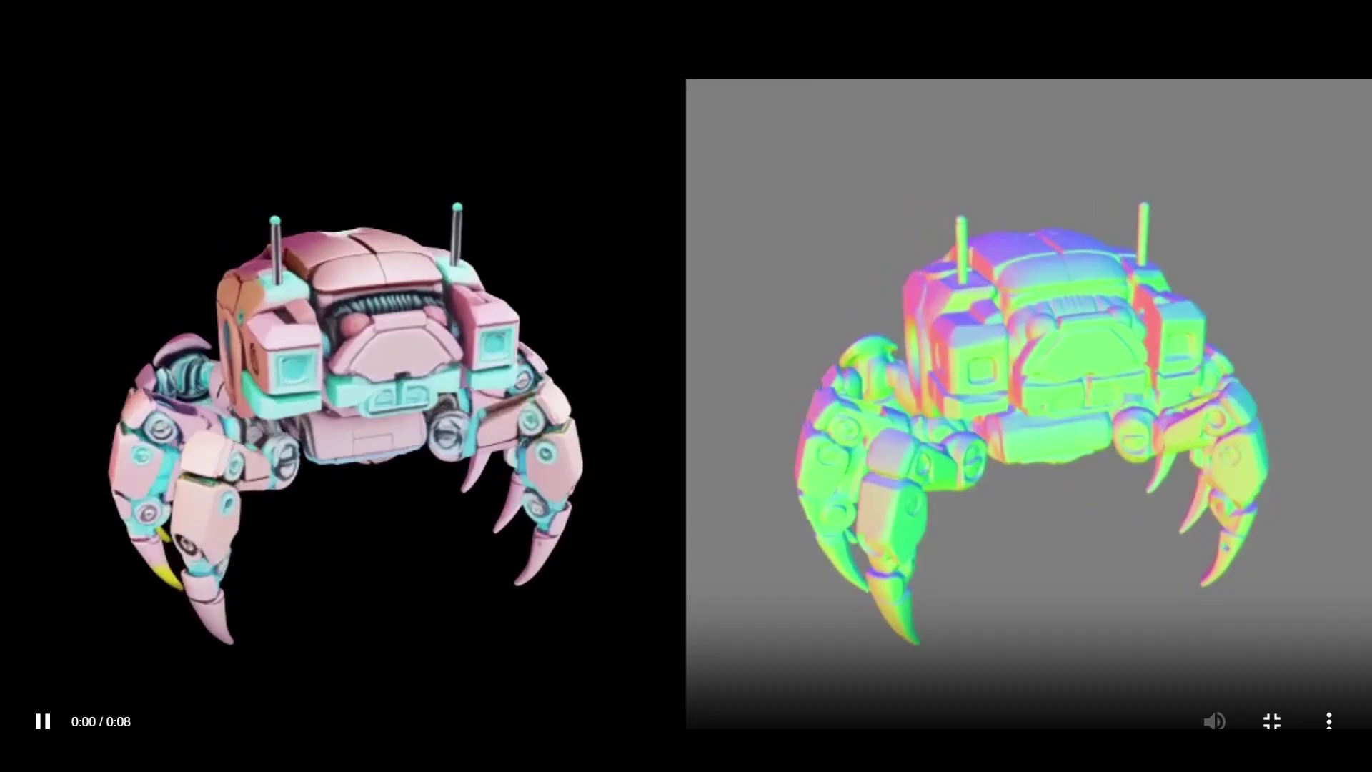
pyautogui.press('Escape')
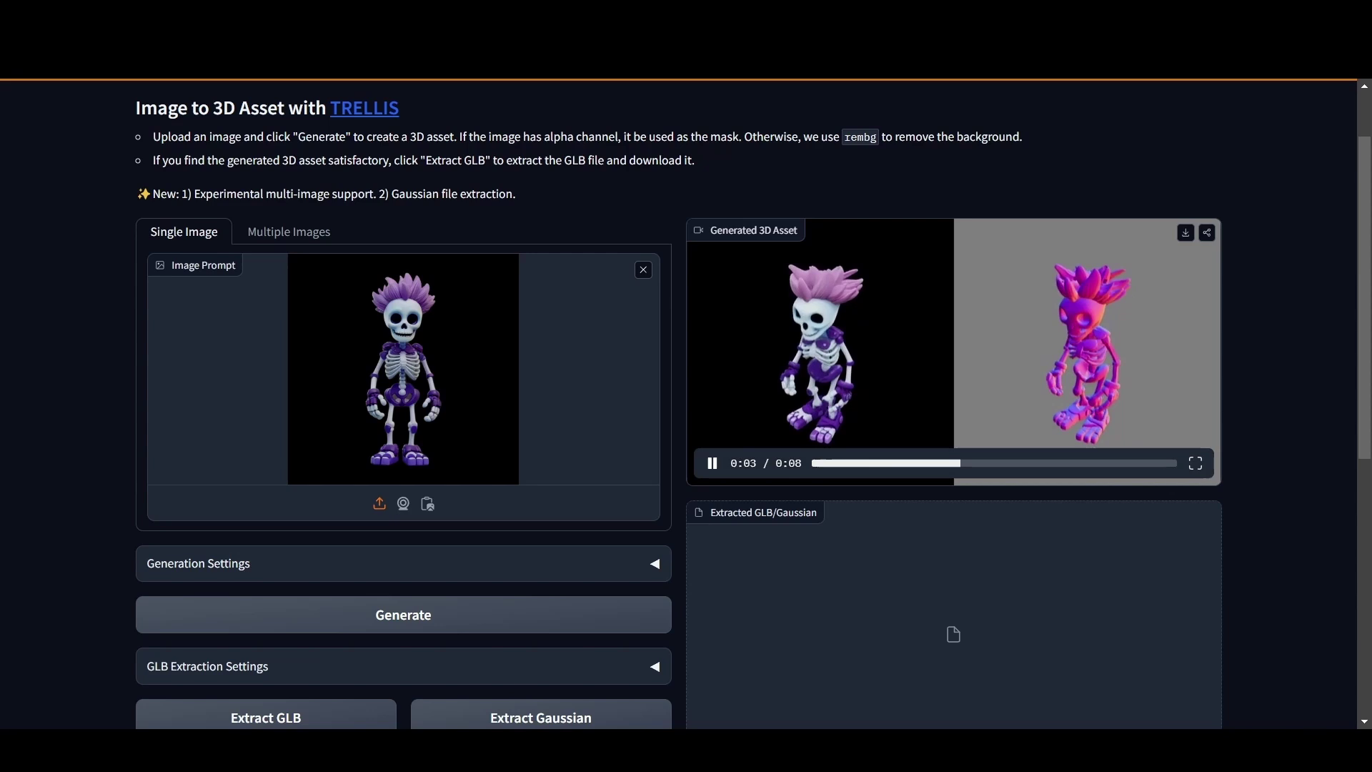
pyautogui.click(1195, 464)
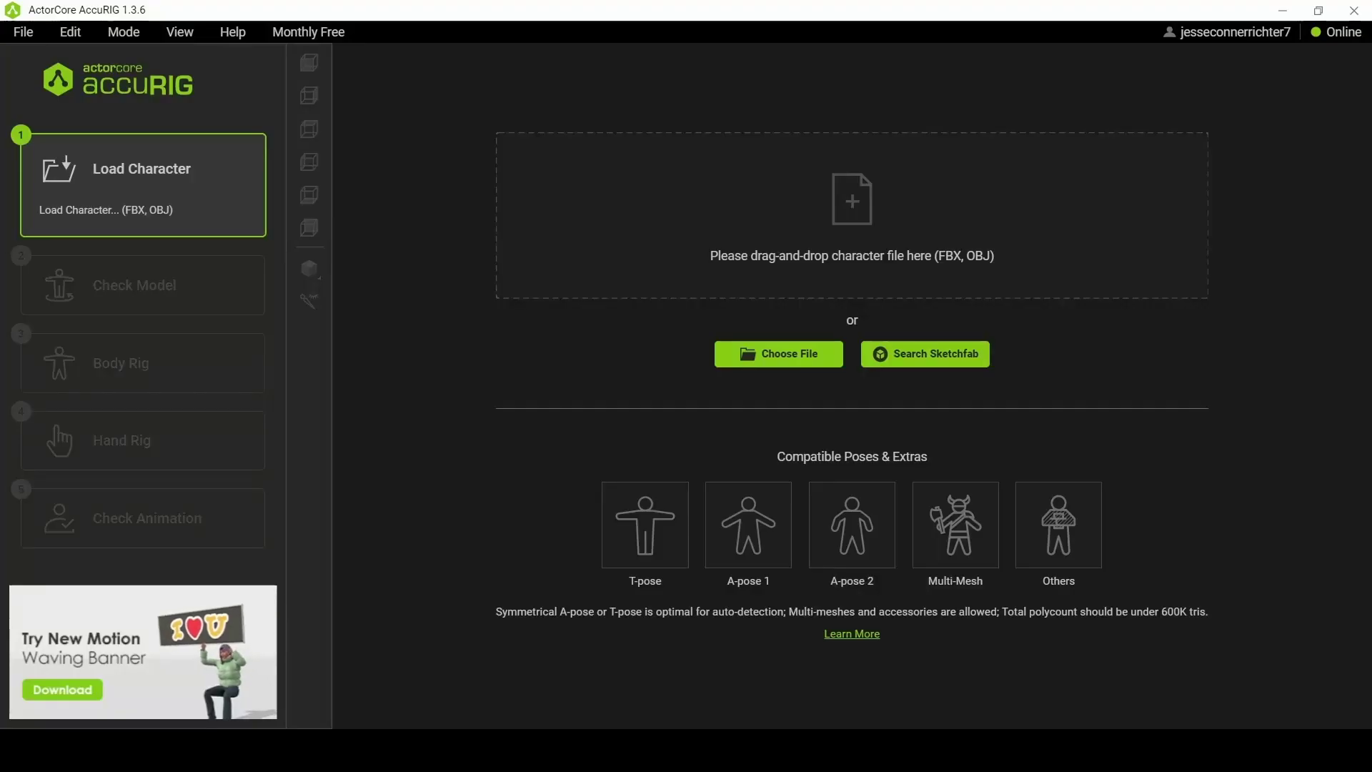
# - In ActorCore AccuRIG, load the Skelly character file from the Sample_Model folder
pyautogui.click(779, 354)
pyautogui.click(246, 141)
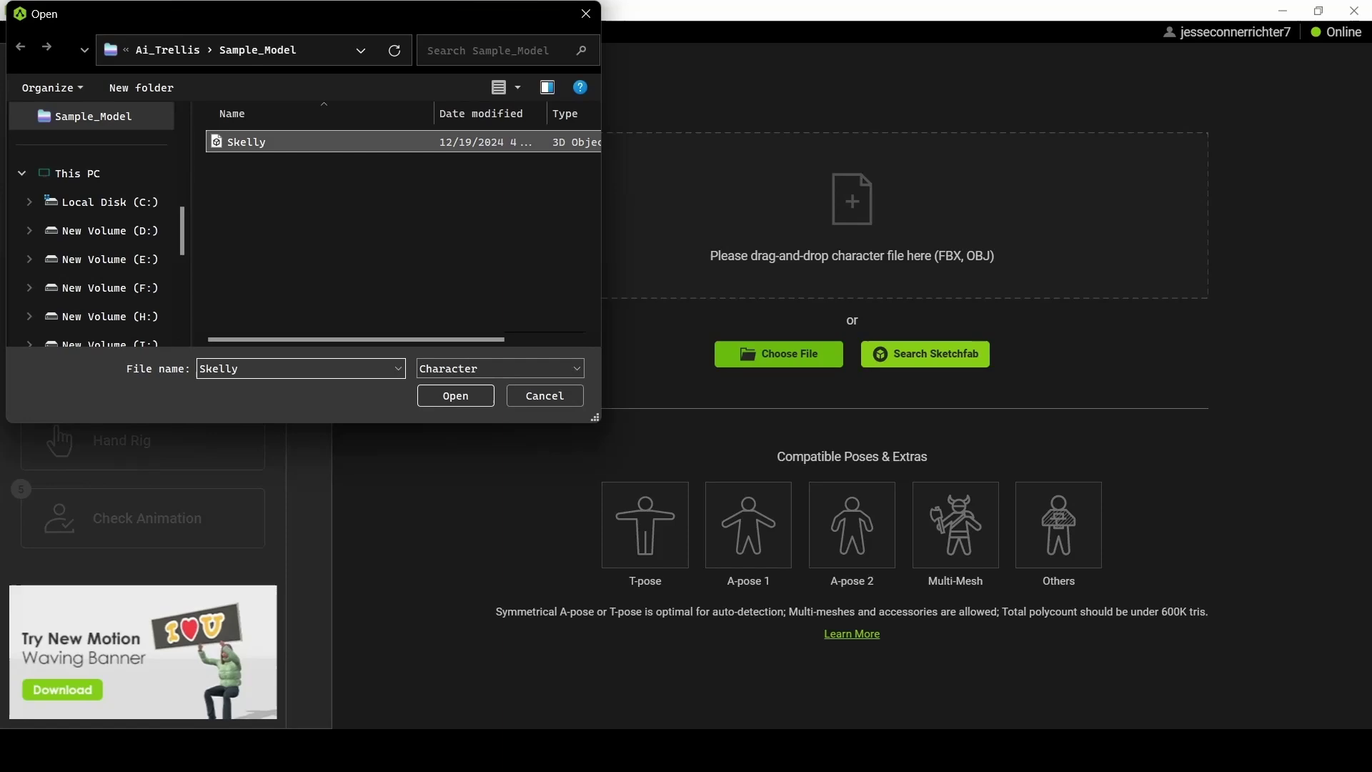
pyautogui.click(455, 396)
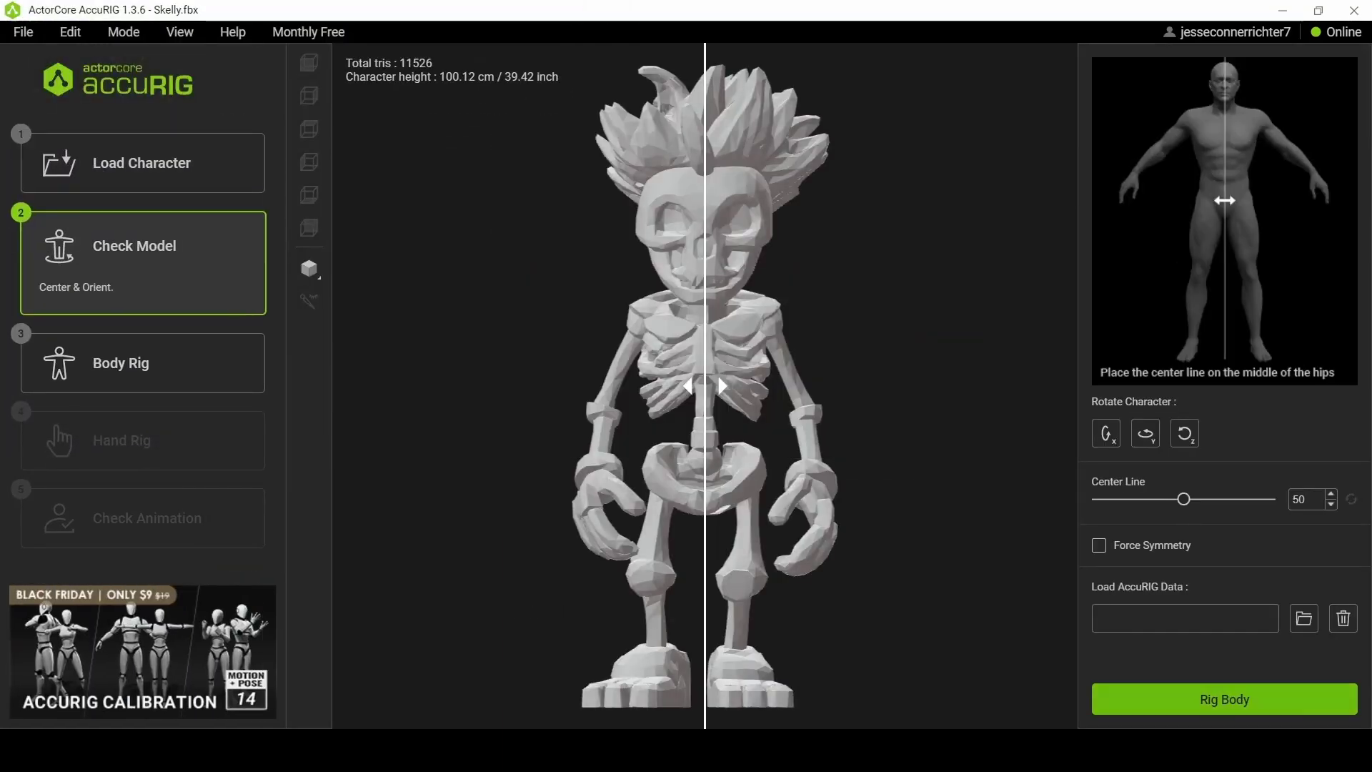
# - Rig the skeleton's body and move the character's right shoulder joint slightly up and inward
pyautogui.click(1225, 698)
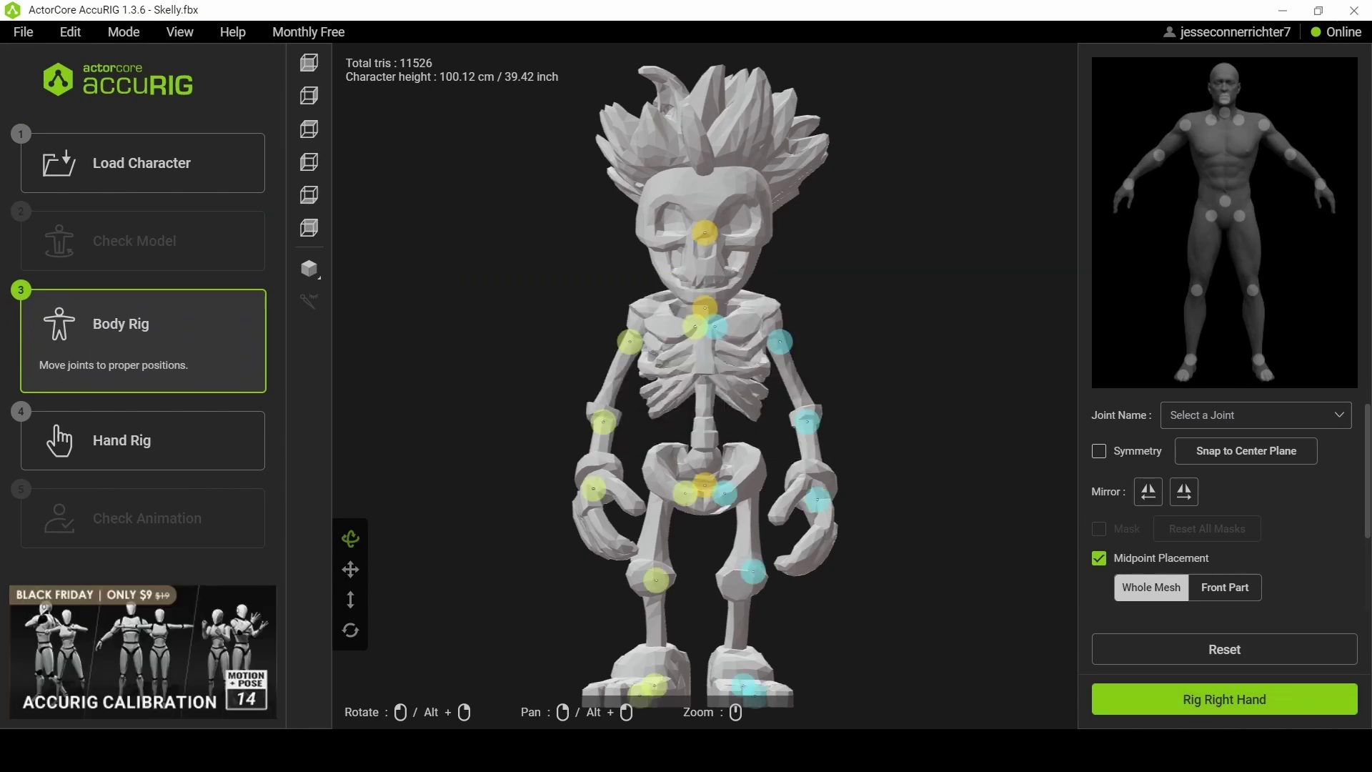
pyautogui.moveTo(629, 342); pyautogui.dragTo(637, 328)
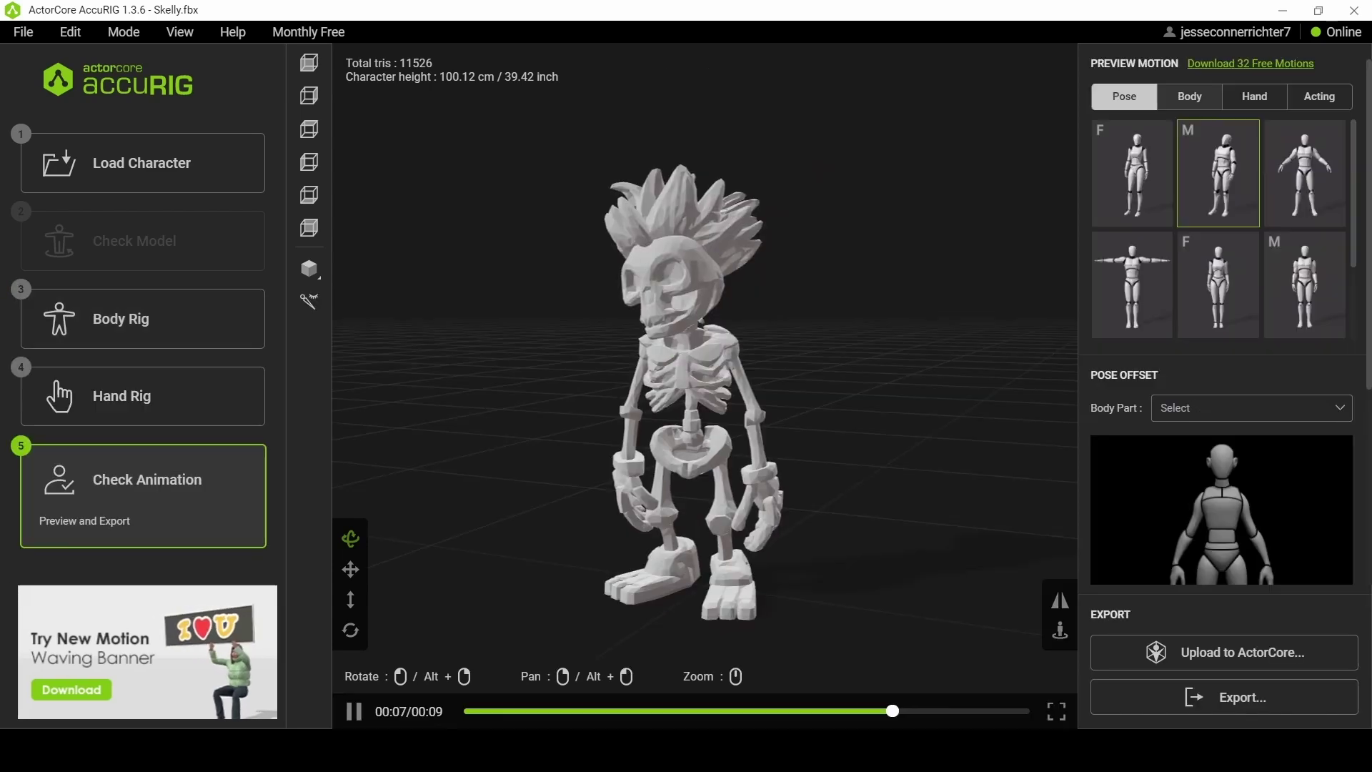
# - Preview the first two body motions on the rigged skeleton
pyautogui.click(1189, 96)
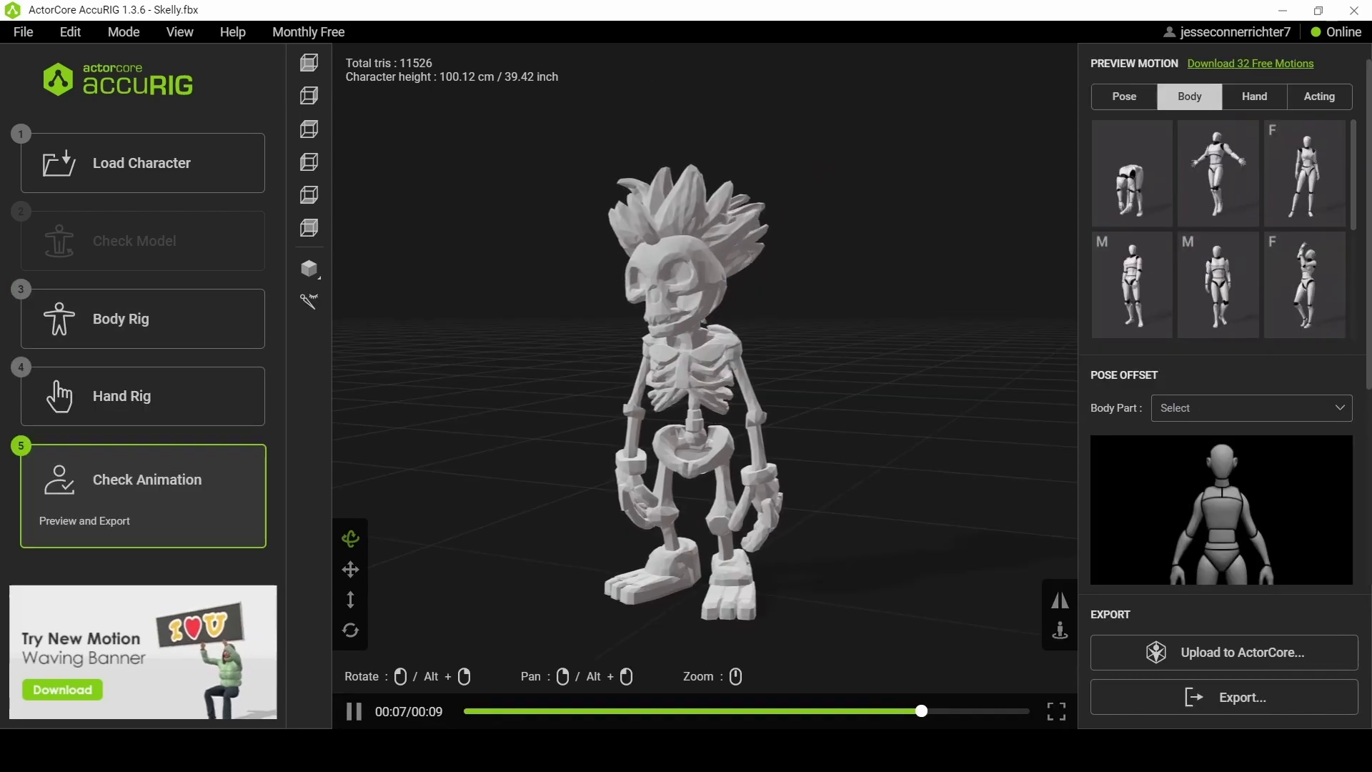
pyautogui.click(1132, 173)
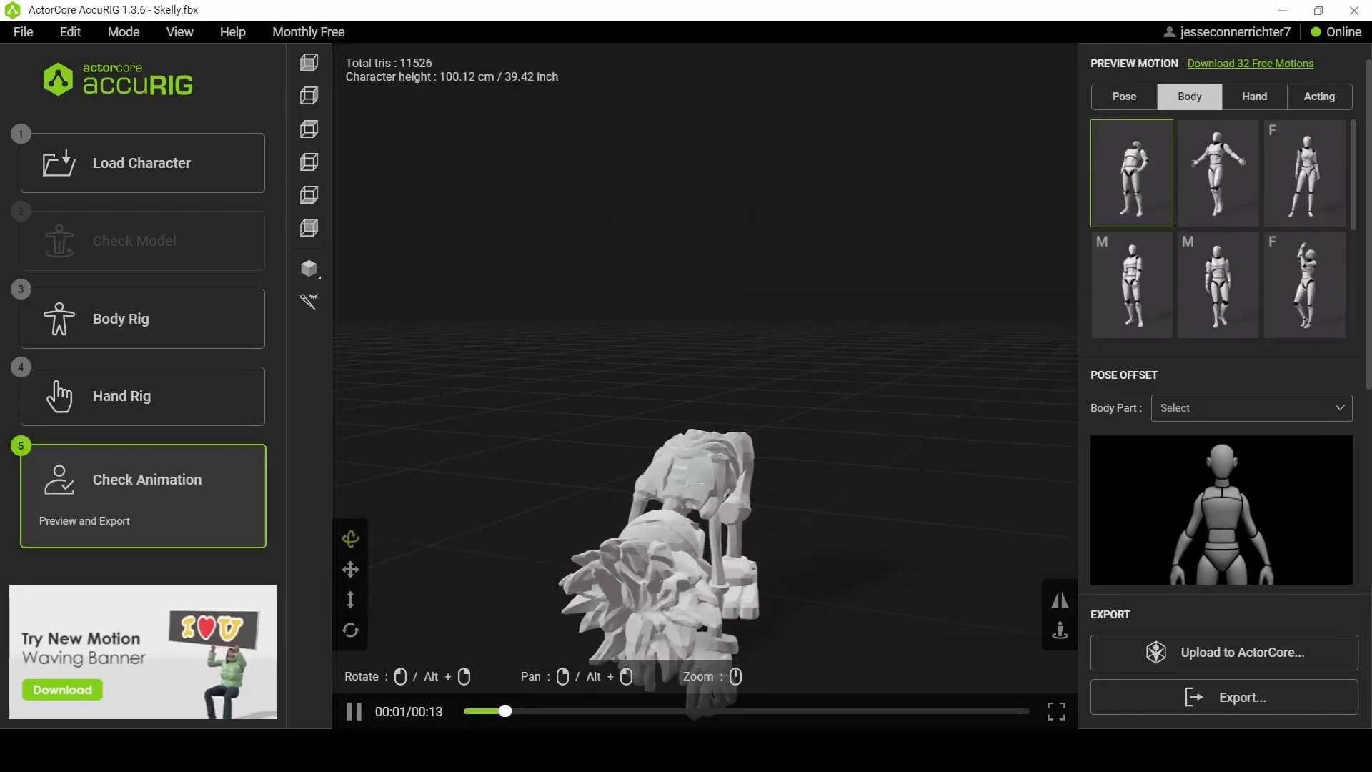
pyautogui.click(1218, 173)
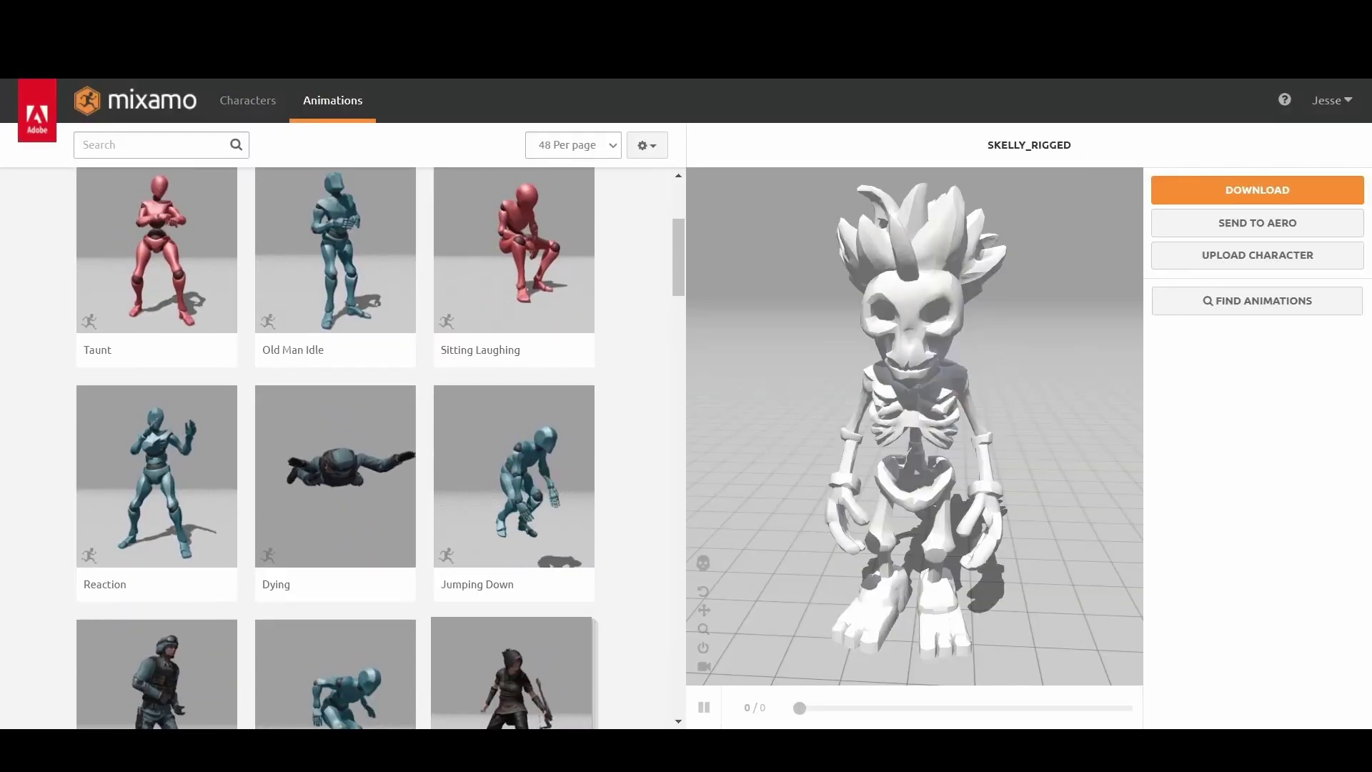
# - In Mixamo, browse the animation library and apply Silly Dancing to the Skelly_Rigged character
pyautogui.scroll(-1, 511, 528)
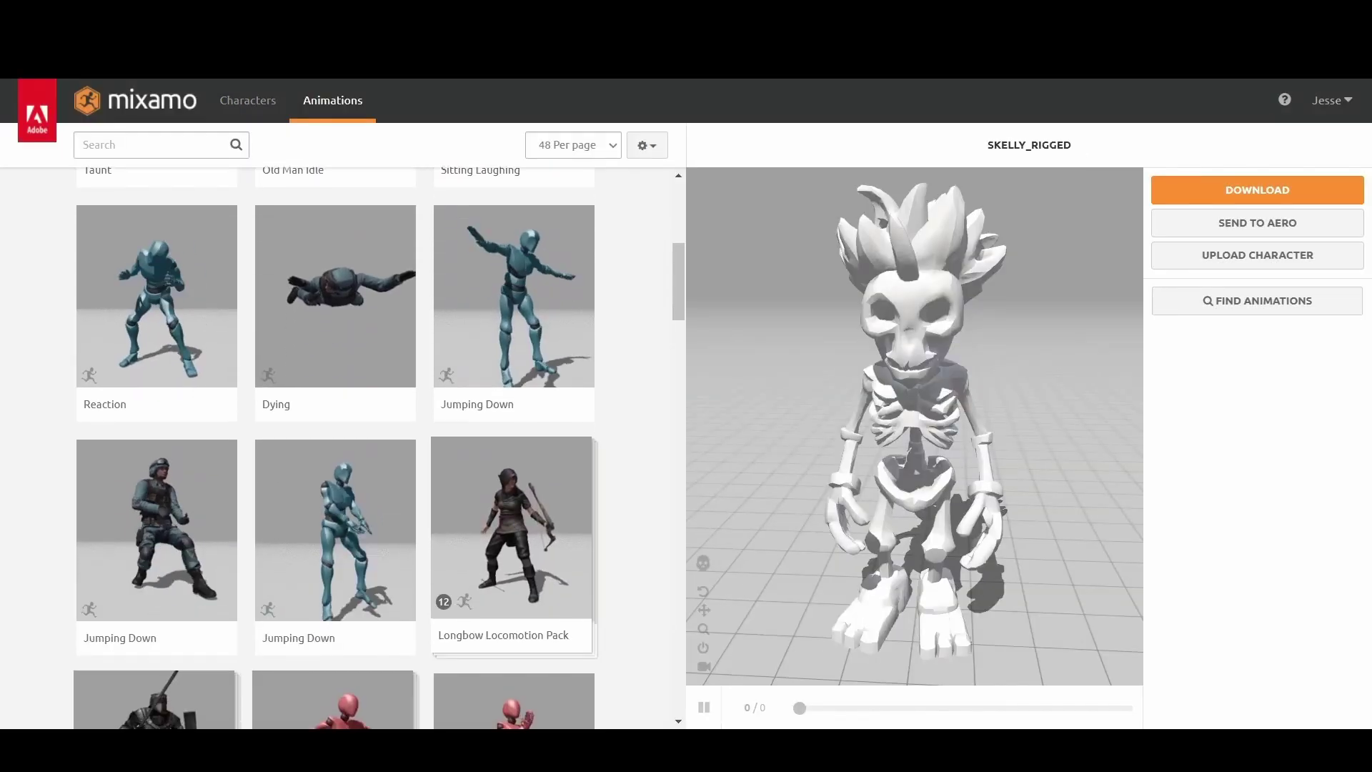
pyautogui.scroll(-5, 336, 448)
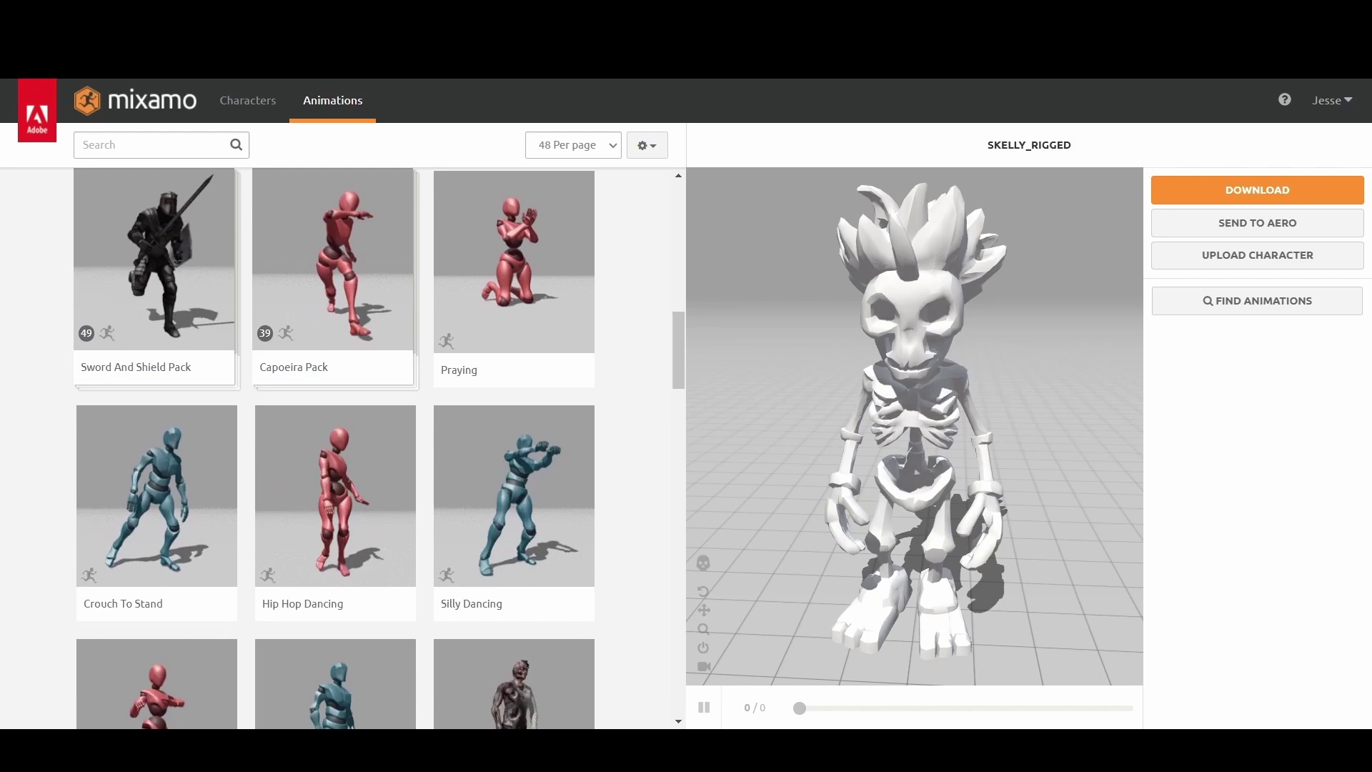
pyautogui.scroll(-1, 336, 457)
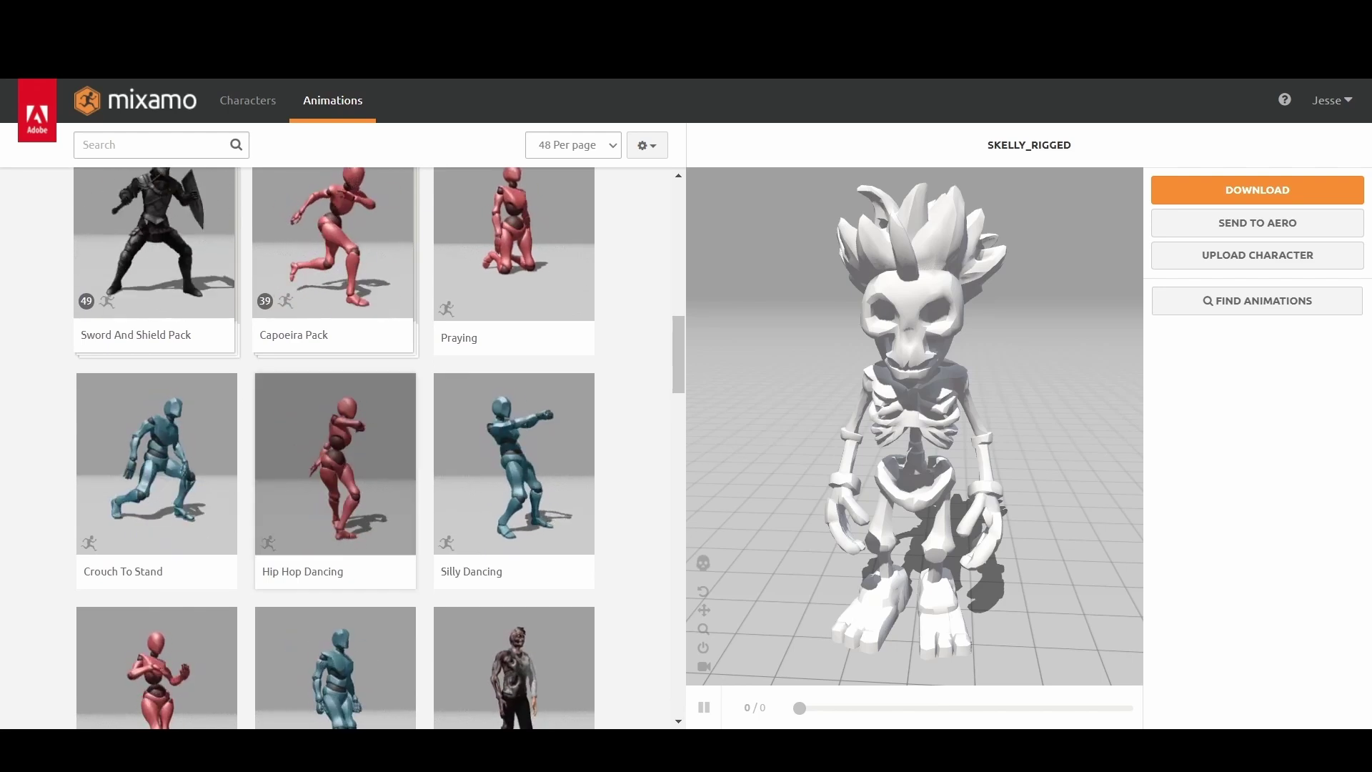
pyautogui.click(514, 465)
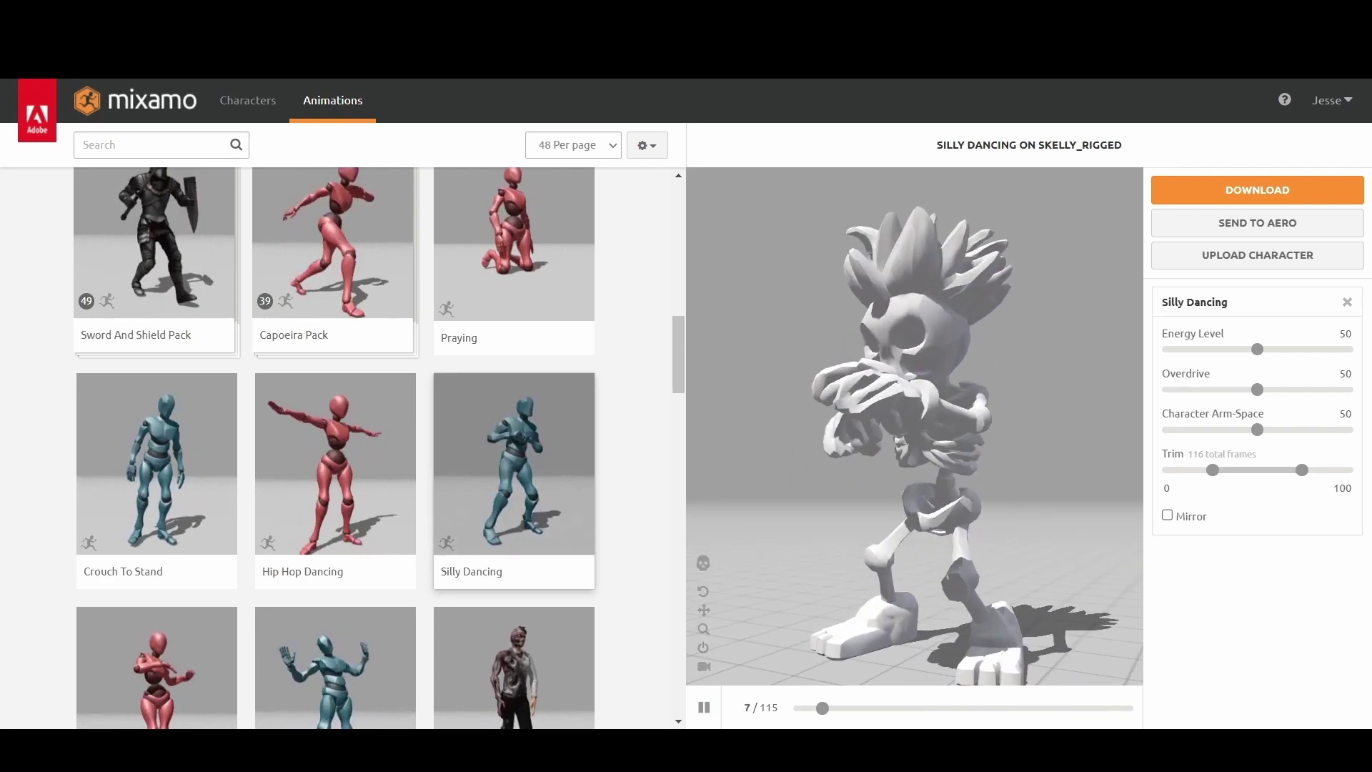
pyautogui.scroll(-6, 336, 448)
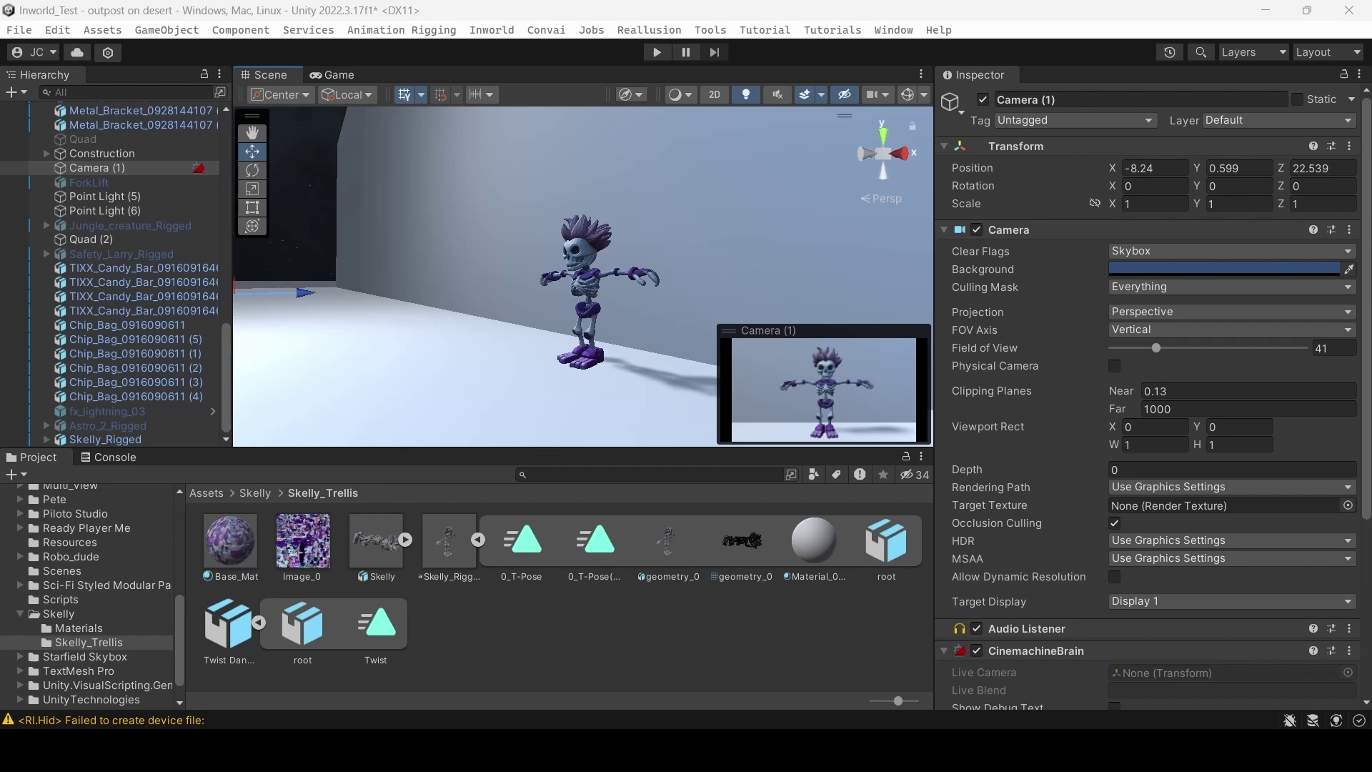
# - In Unity, set the Skelly_Rigged model's rig animation type to Humanoid and apply the import settings
pyautogui.click(449, 547)
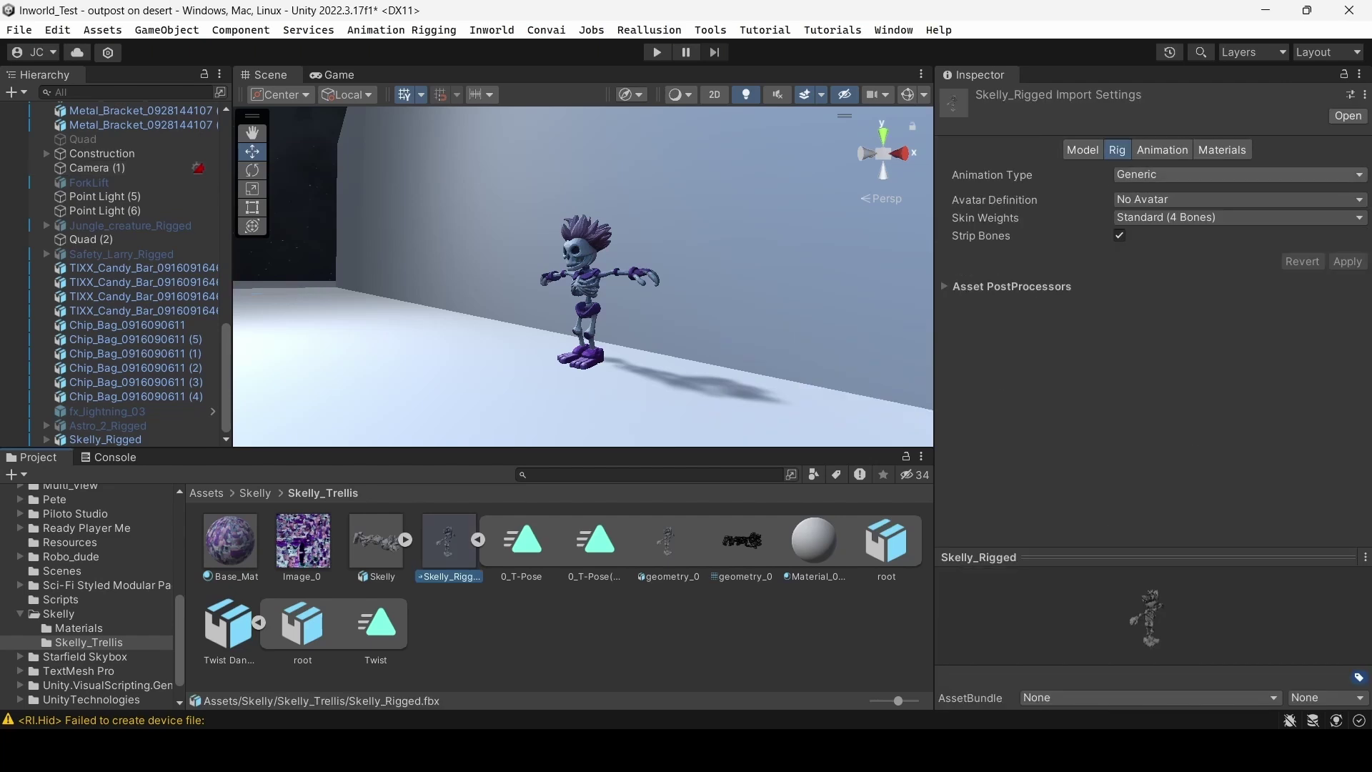
pyautogui.click(1238, 174)
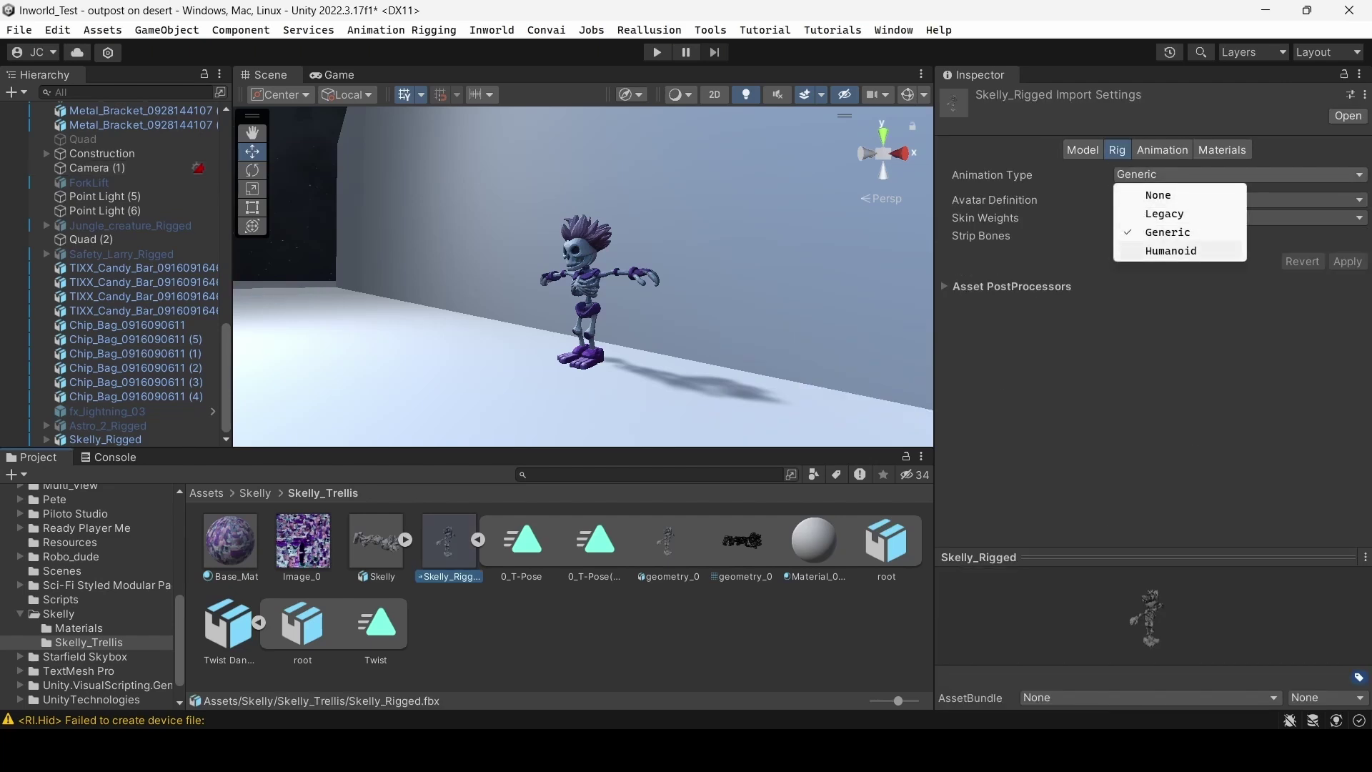
pyautogui.click(1170, 250)
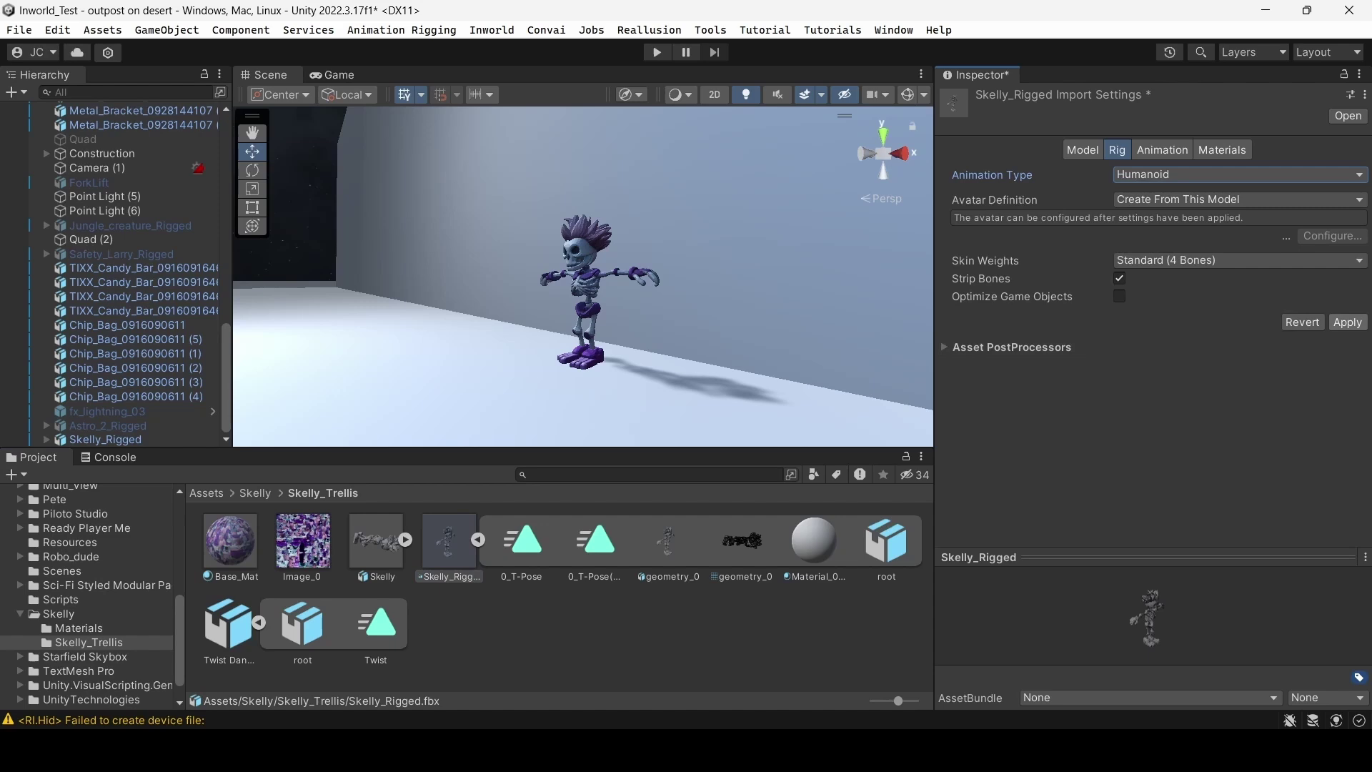
pyautogui.click(1348, 323)
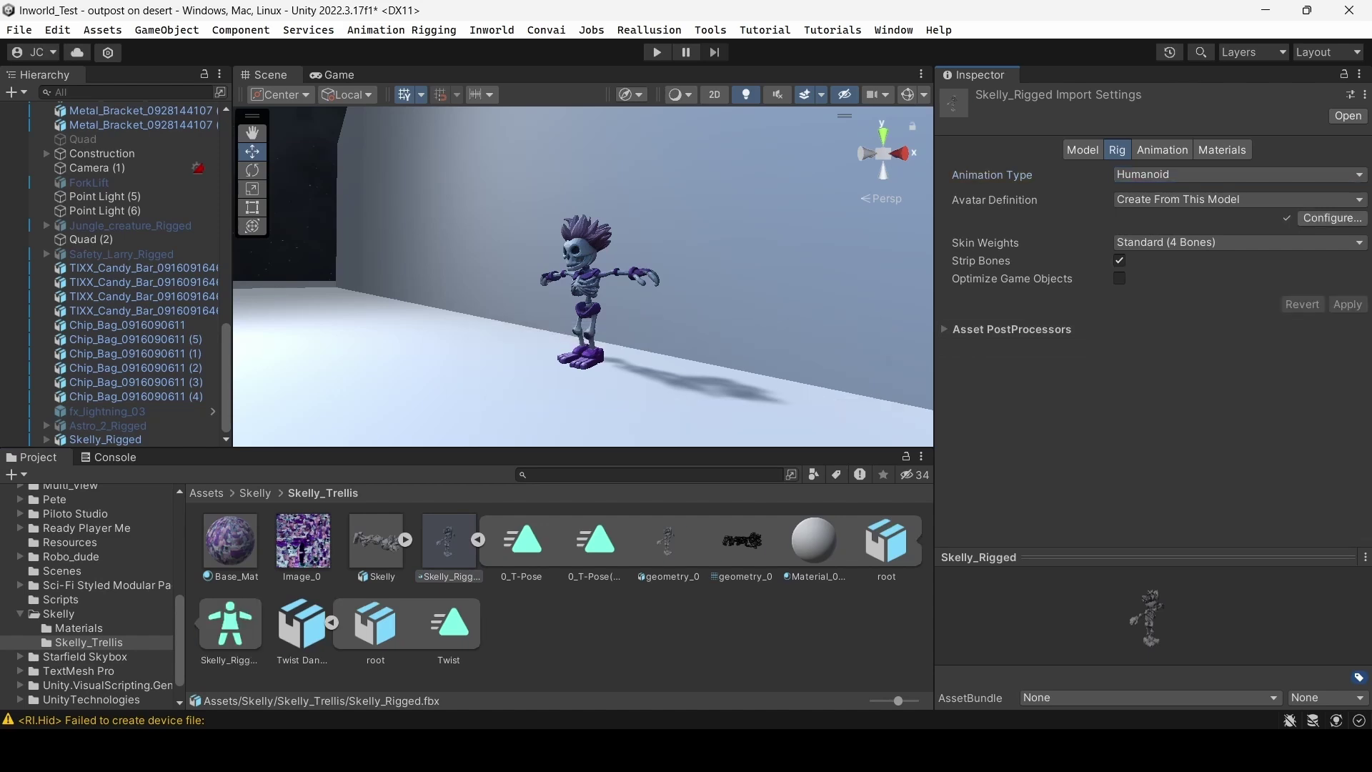
# - Set the Twist Dance (1) model's rig animation type to Humanoid and apply the import settings
pyautogui.click(303, 629)
pyautogui.click(1238, 174)
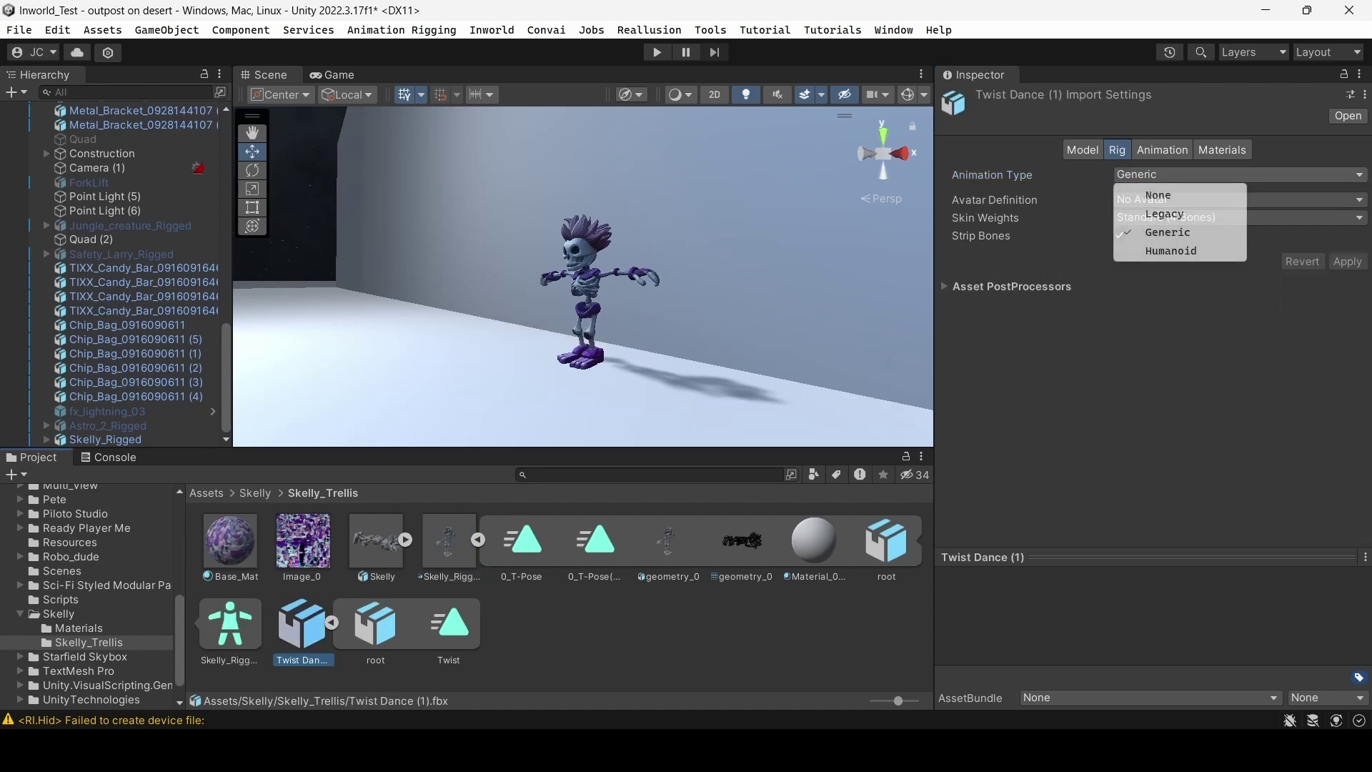
pyautogui.click(1171, 250)
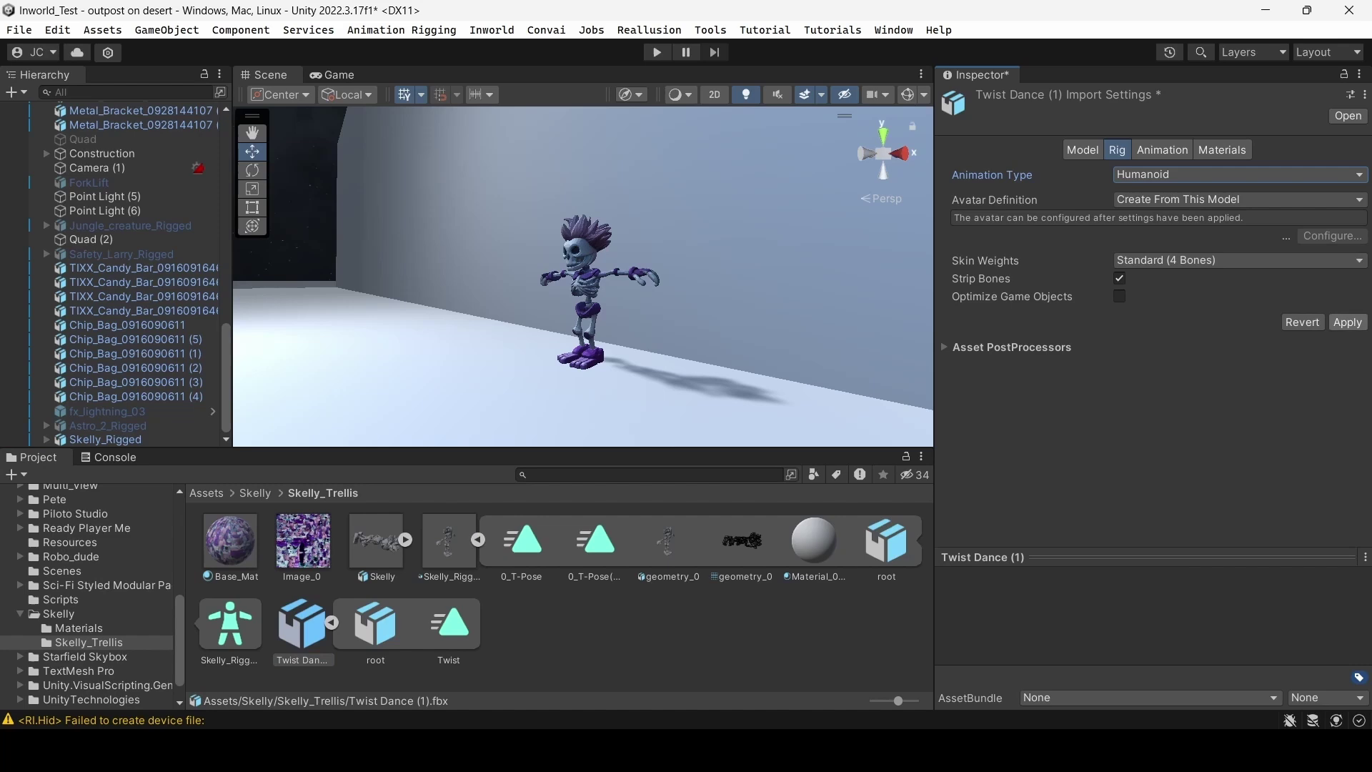
pyautogui.click(1347, 322)
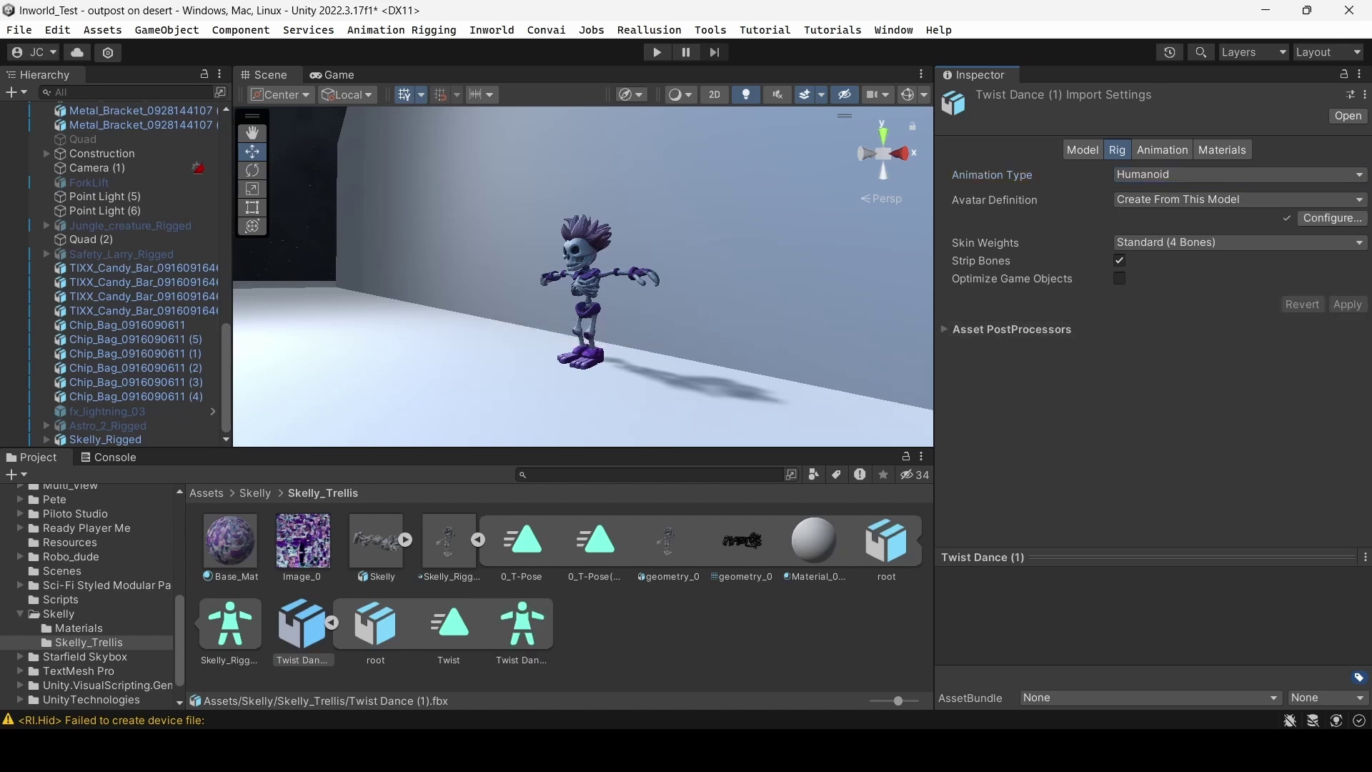
# - Assign the Twist animation clip to the Skelly_Rigged object in the scene and select its new animator controller
pyautogui.click(448, 624)
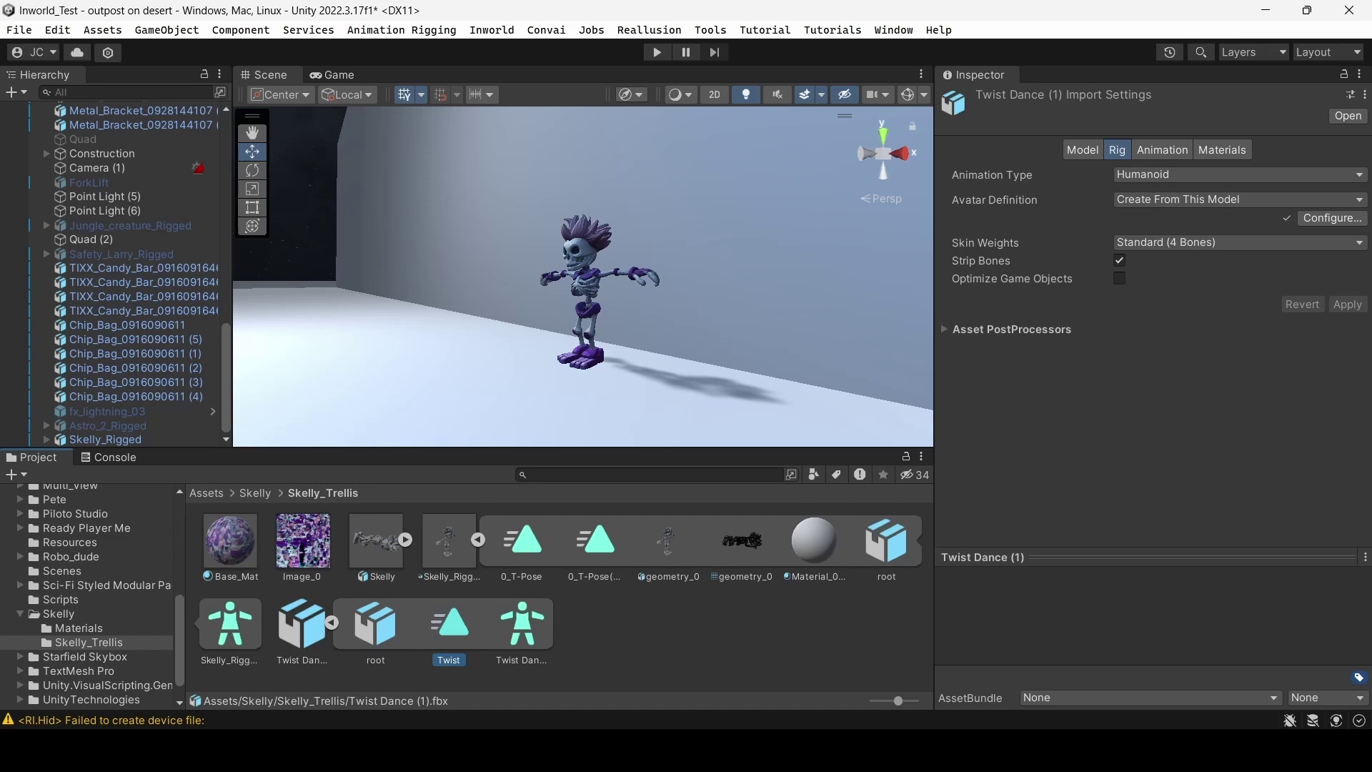
pyautogui.moveTo(448, 623); pyautogui.dragTo(105, 439)
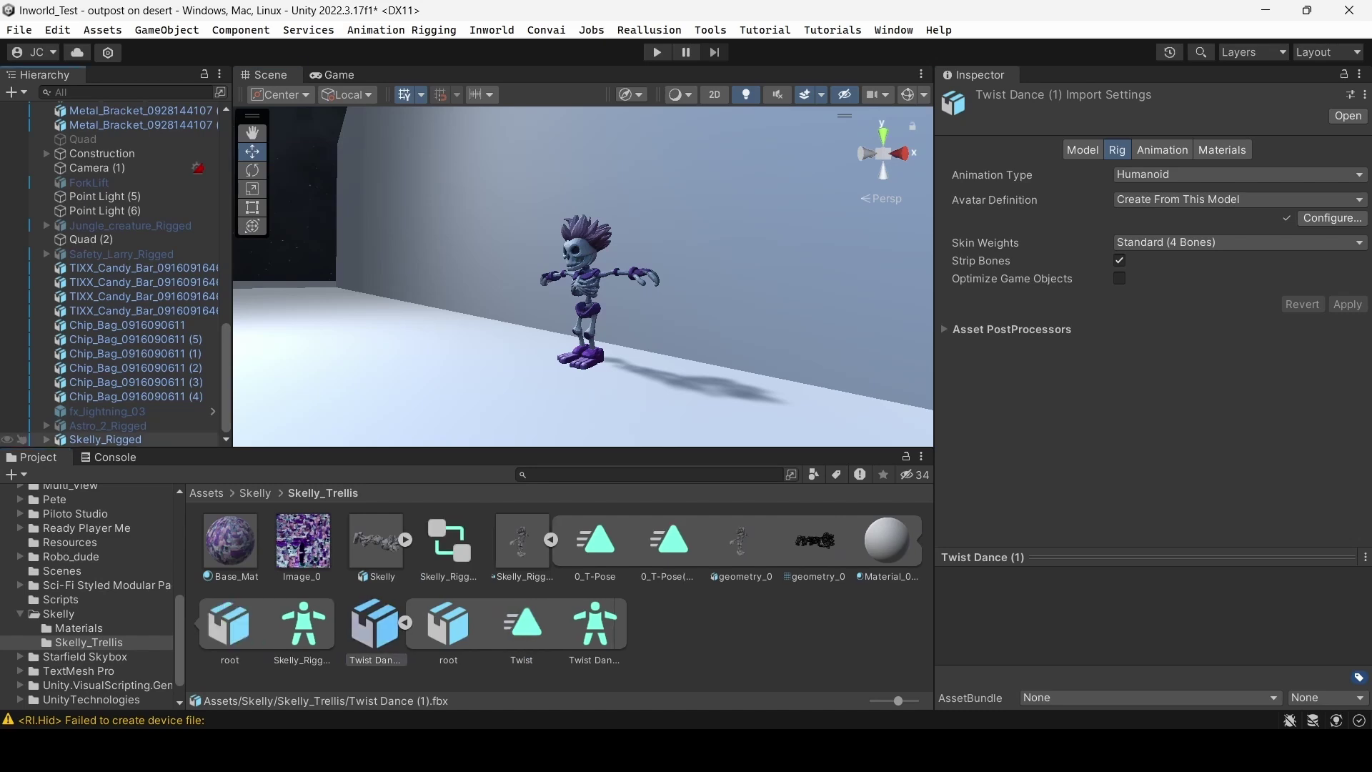
pyautogui.click(448, 546)
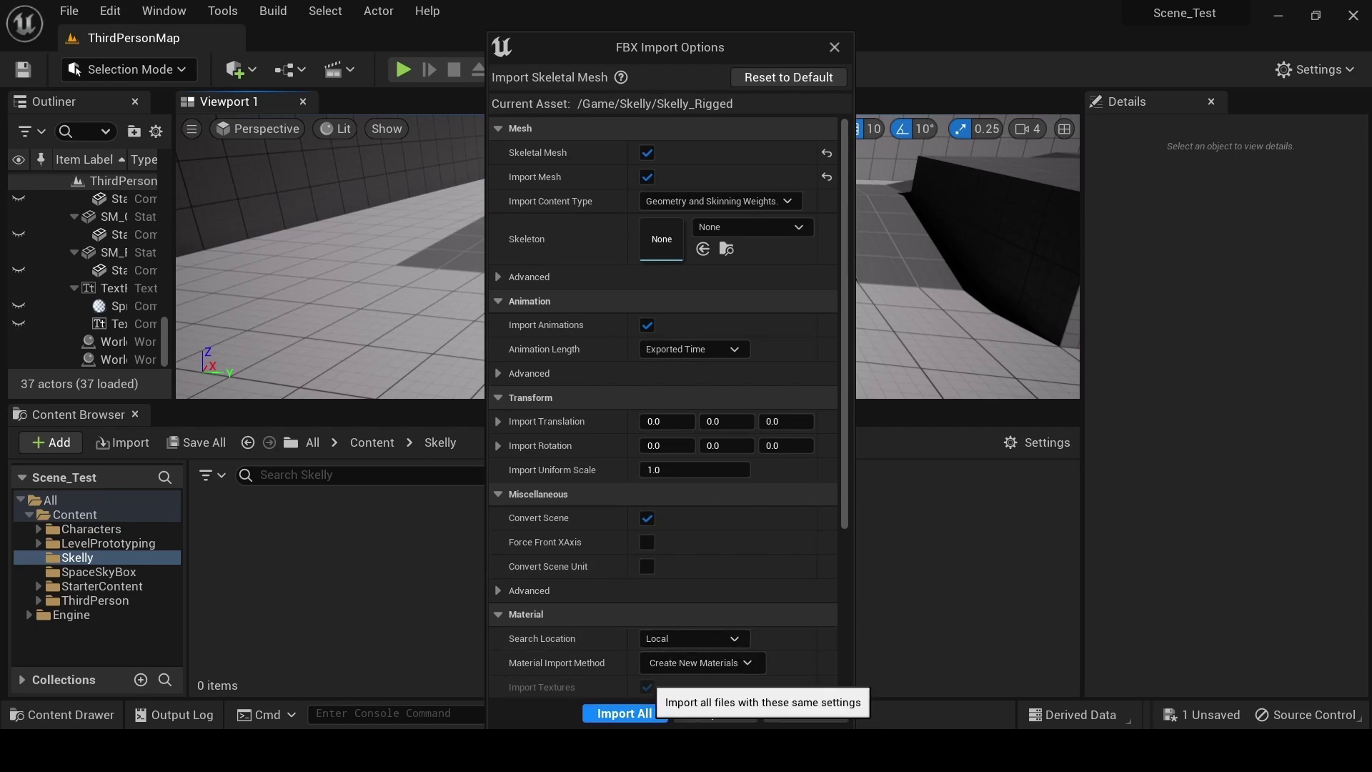
# - In Unreal Engine, import the Skelly_Rigged skeletal mesh into the Skelly folder and delete the Param node from its Material_0_Pbr material
pyautogui.click(624, 714)
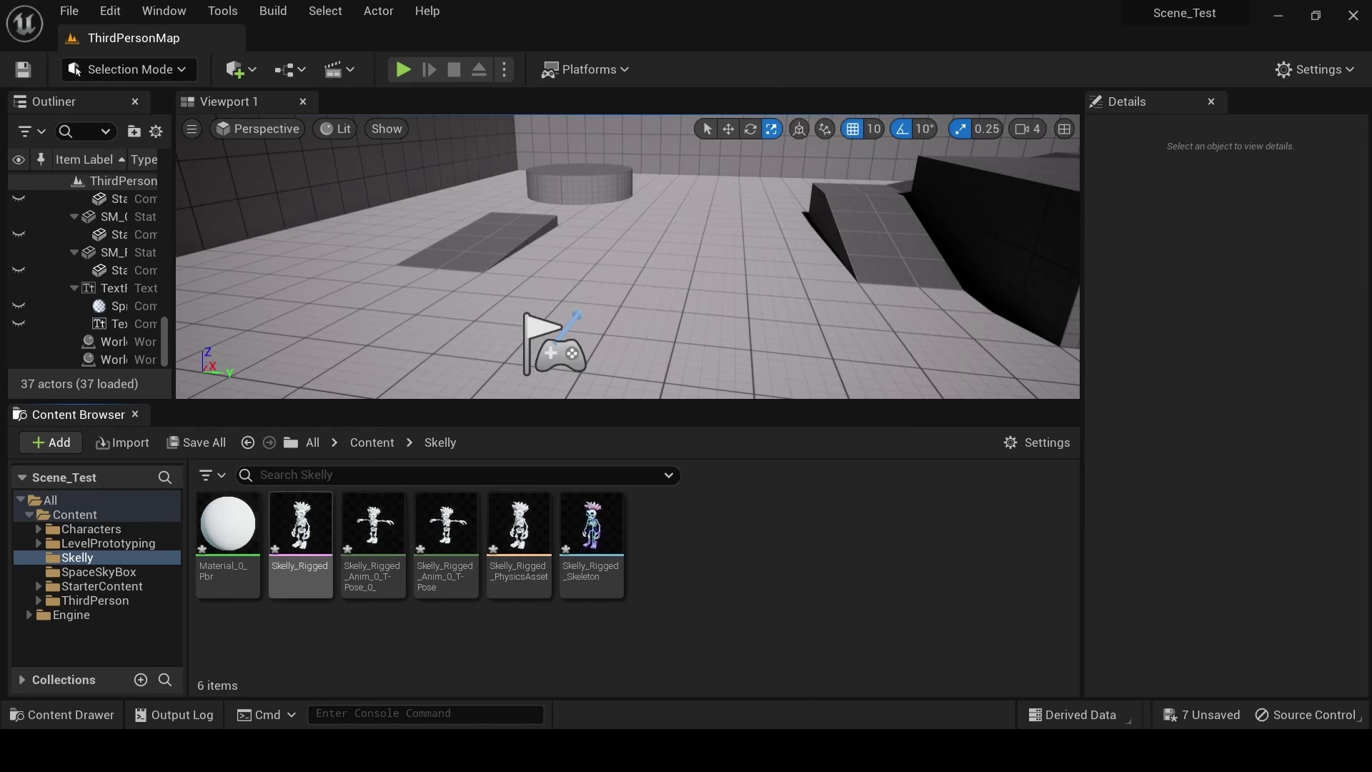
pyautogui.doubleClick(227, 536)
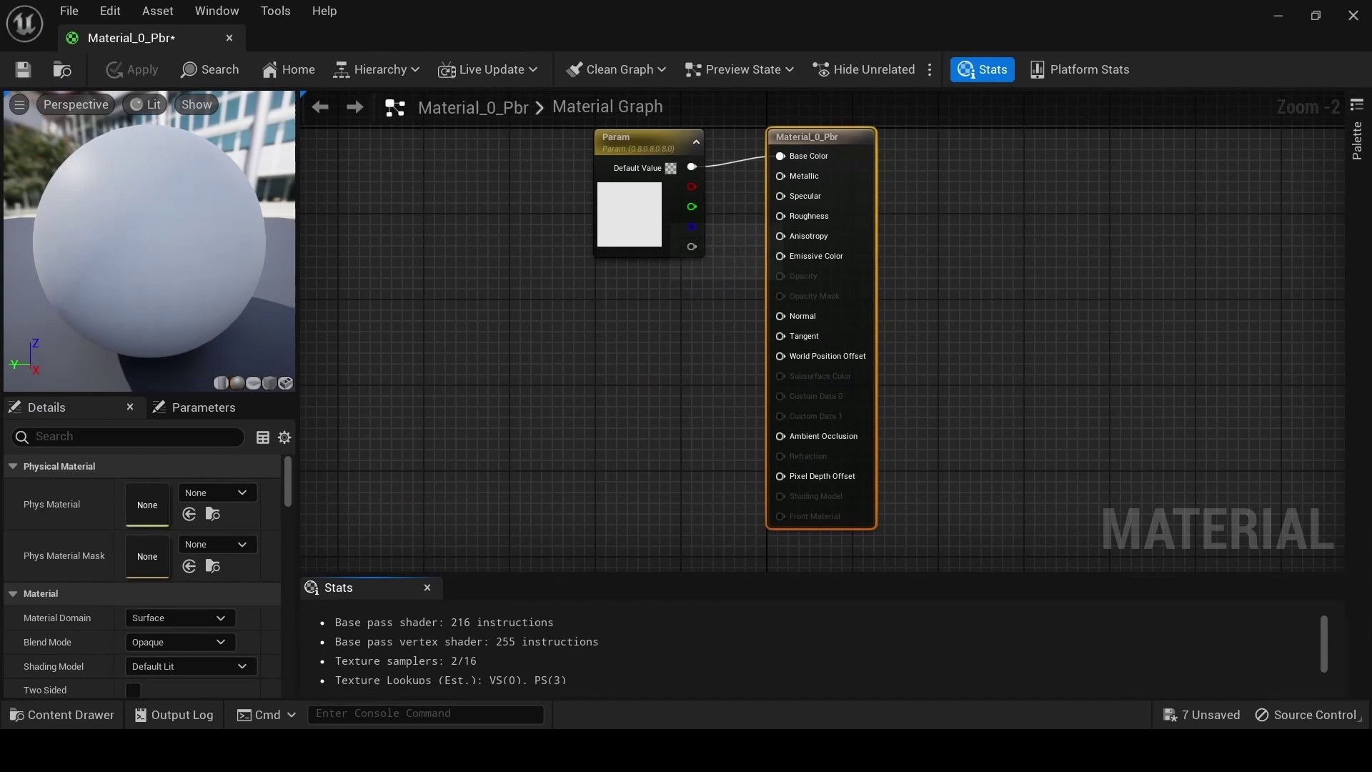
pyautogui.click(641, 213)
pyautogui.press('Delete')
# - Add the Image_0 texture to the Material_0_Pbr graph, connect its RGB output to Base Color, and apply, save and close the material
pyautogui.press('super+Down')
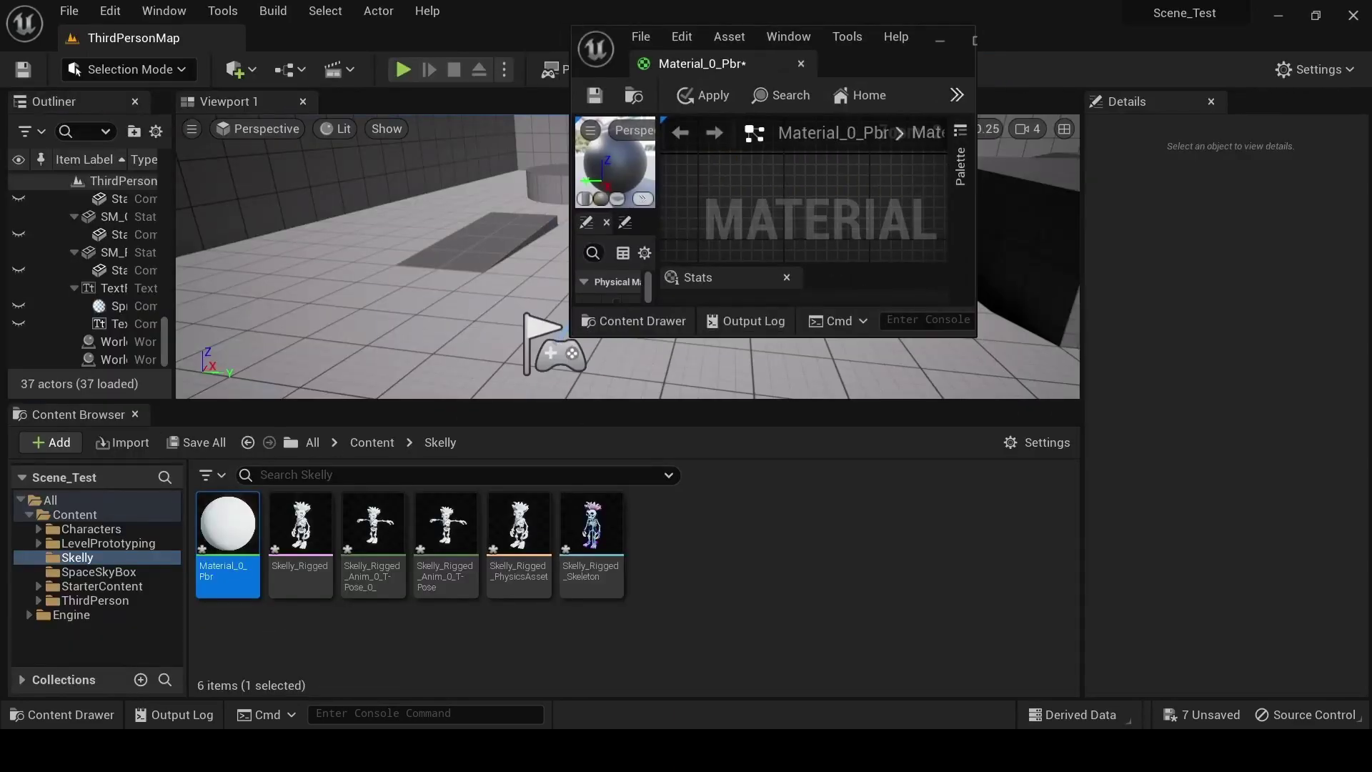
pyautogui.moveTo(664, 529); pyautogui.dragTo(773, 223)
pyautogui.press('super+Up')
pyautogui.moveTo(538, 226); pyautogui.dragTo(781, 156)
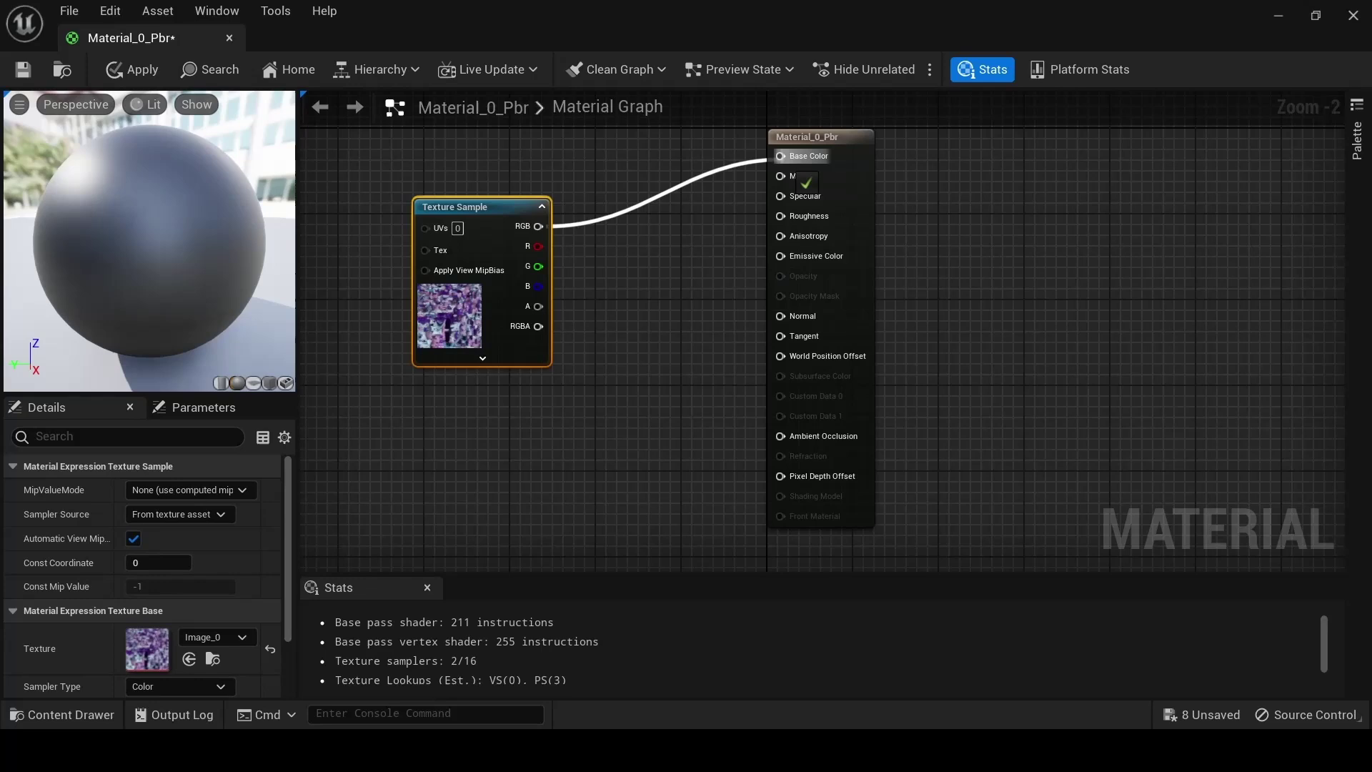
pyautogui.click(131, 69)
pyautogui.click(22, 69)
pyautogui.click(1352, 15)
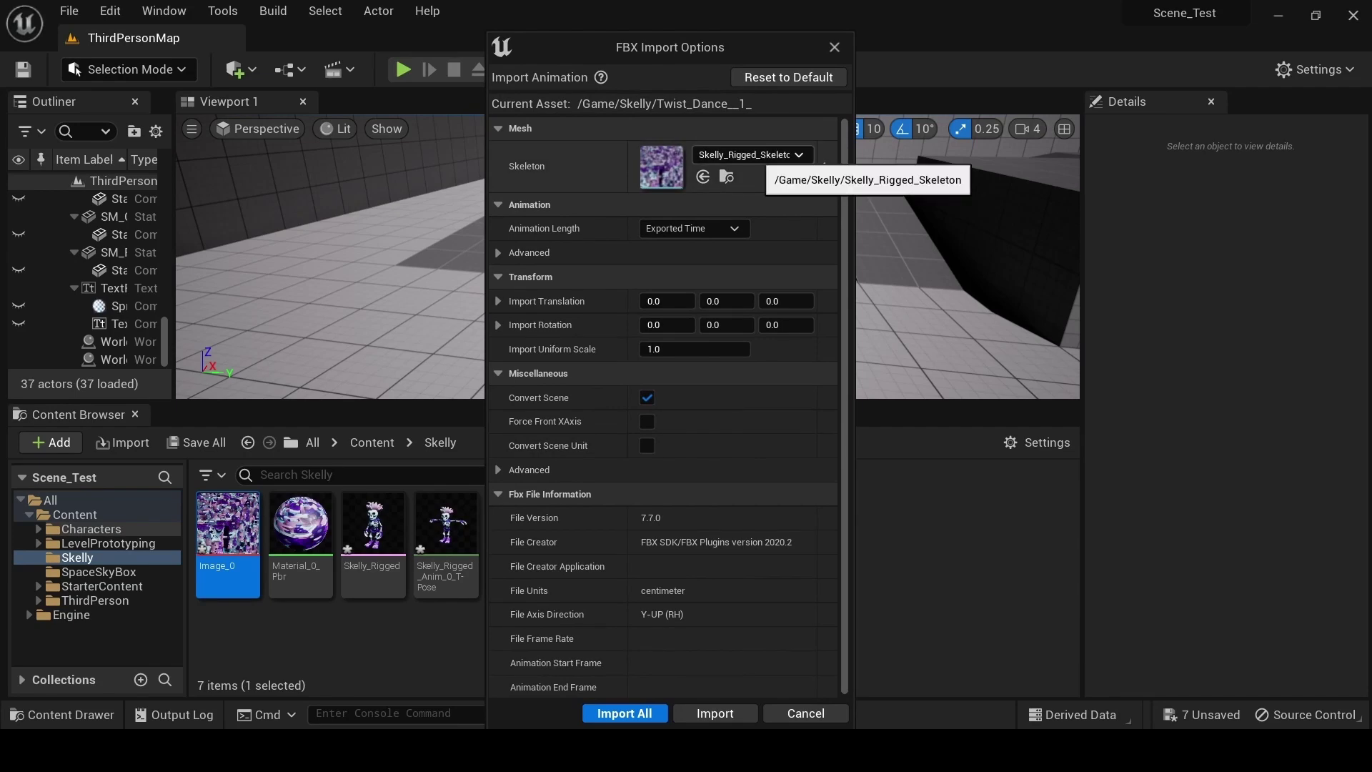
# - Import the Twist Dance (1) animation using Skelly_Rigged_Skeleton and place it on the floor of the level
pyautogui.click(624, 713)
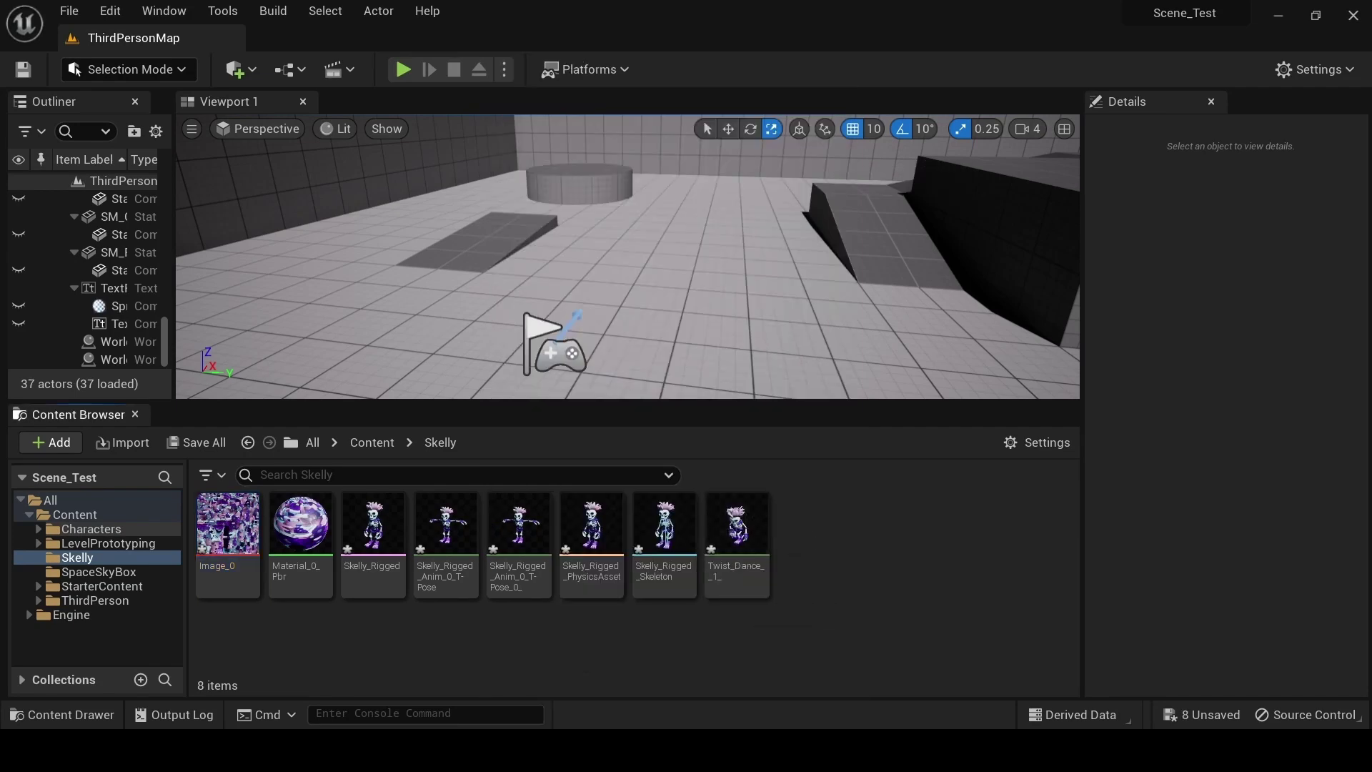
pyautogui.moveTo(737, 536)
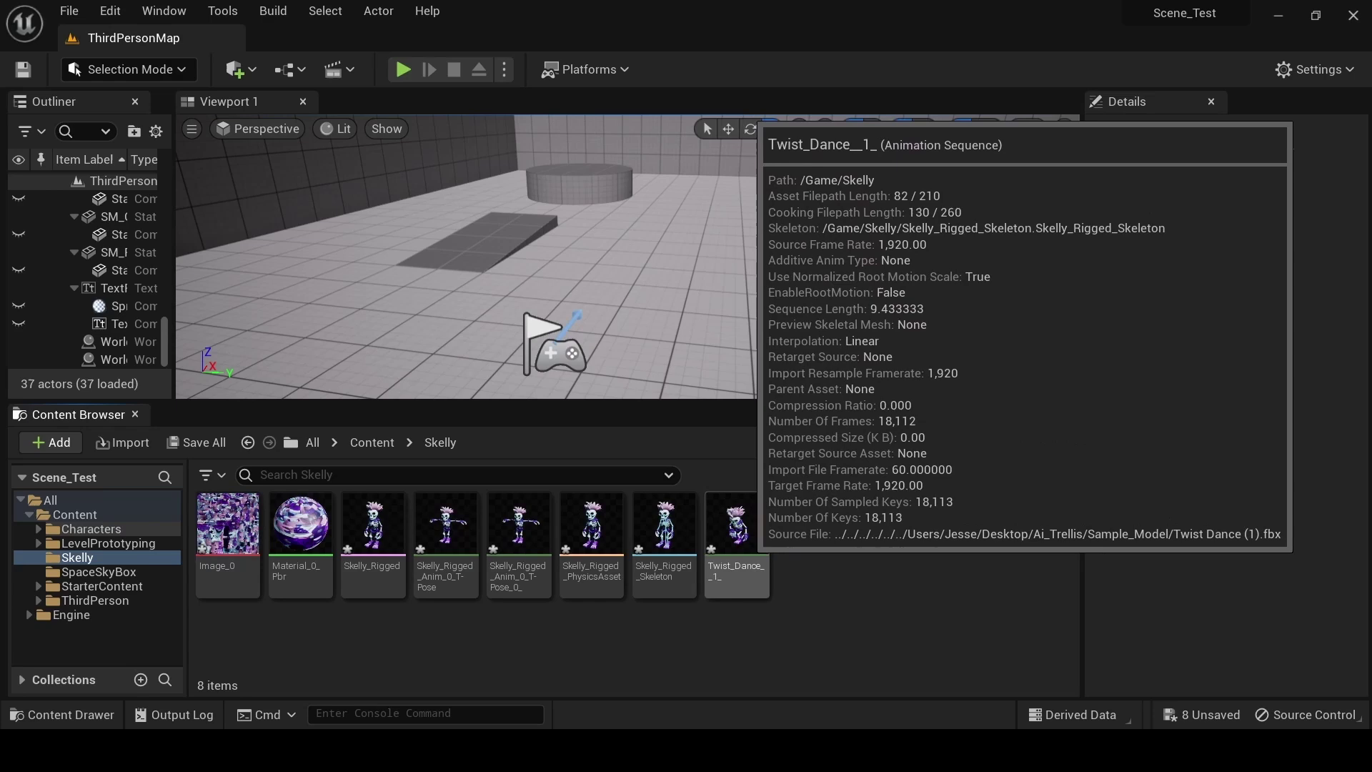
pyautogui.moveTo(737, 536); pyautogui.dragTo(623, 268)
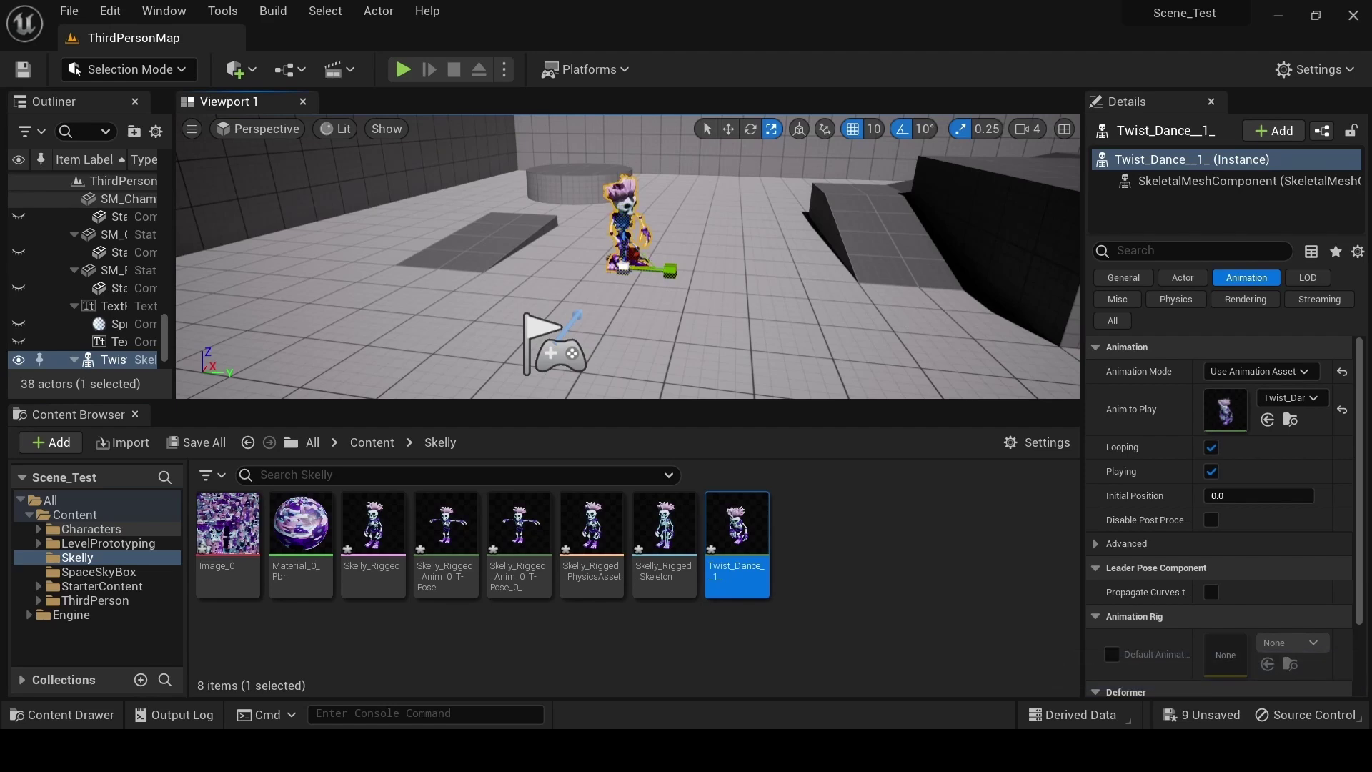
# - Play the level and run the mannequin around the dancing skeleton to view its animation from several sides
pyautogui.click(403, 69)
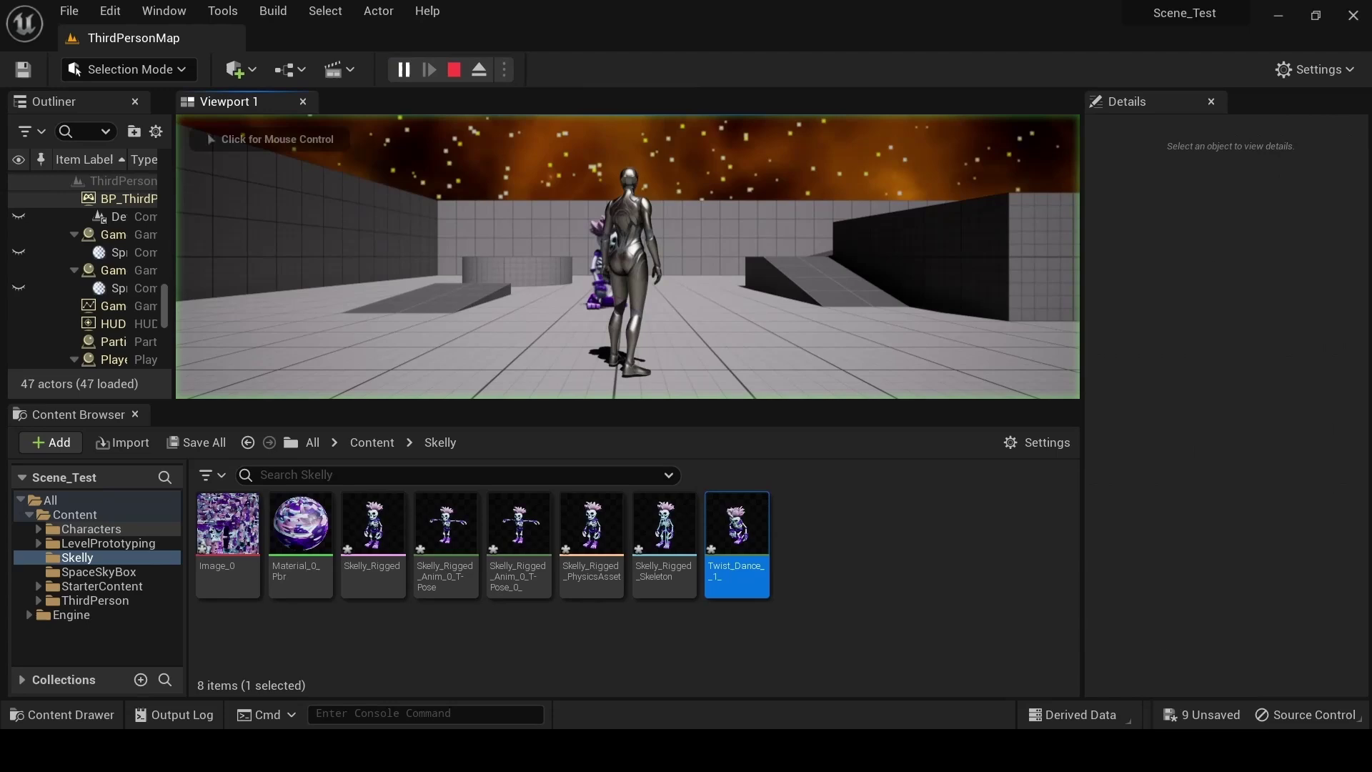
pyautogui.press('w')
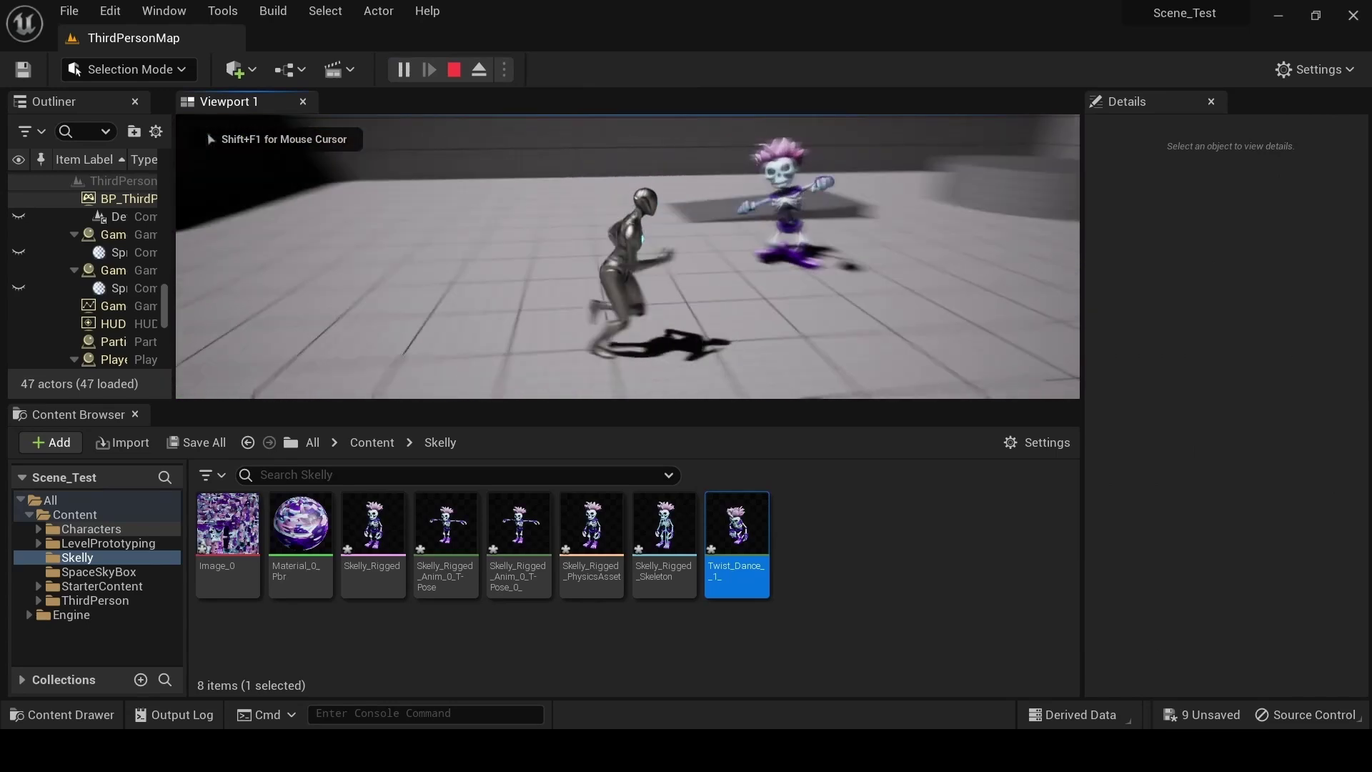
pyautogui.press('w')
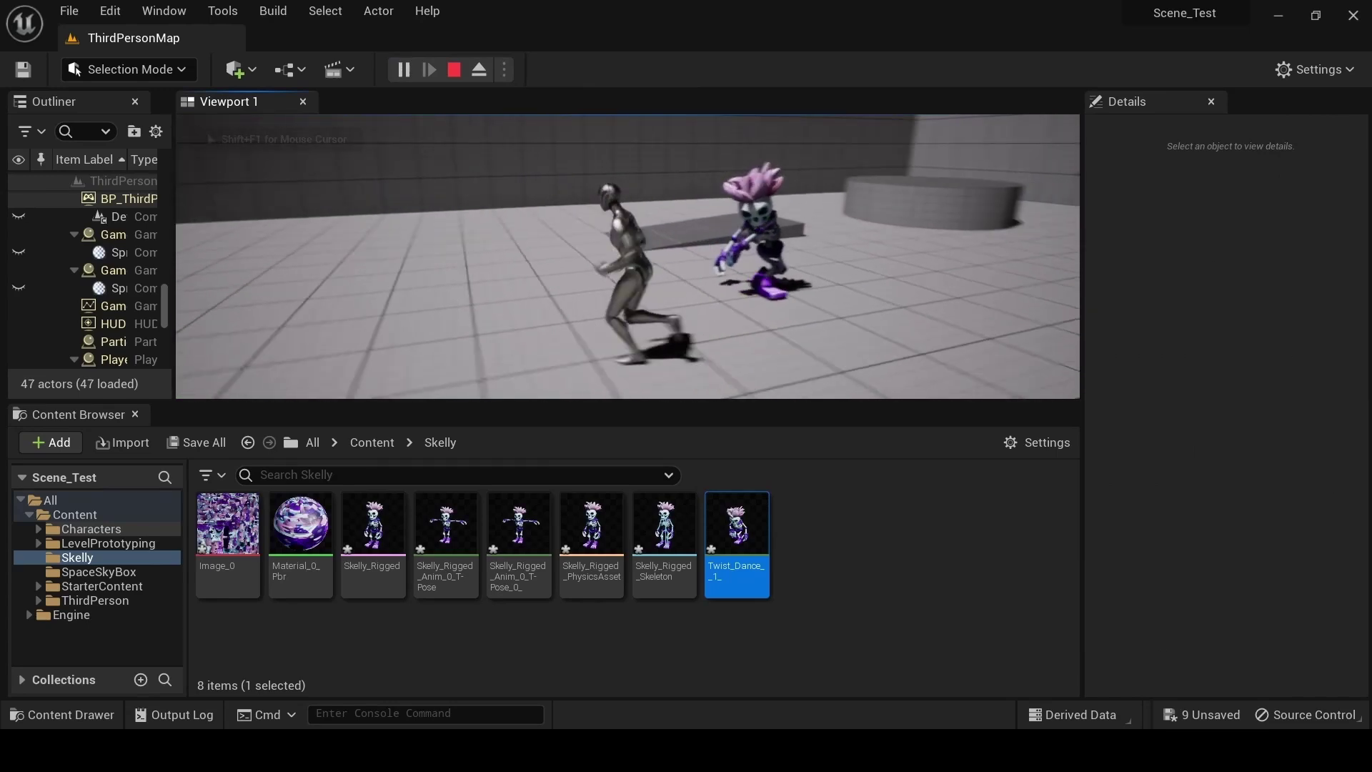
pyautogui.press('a')
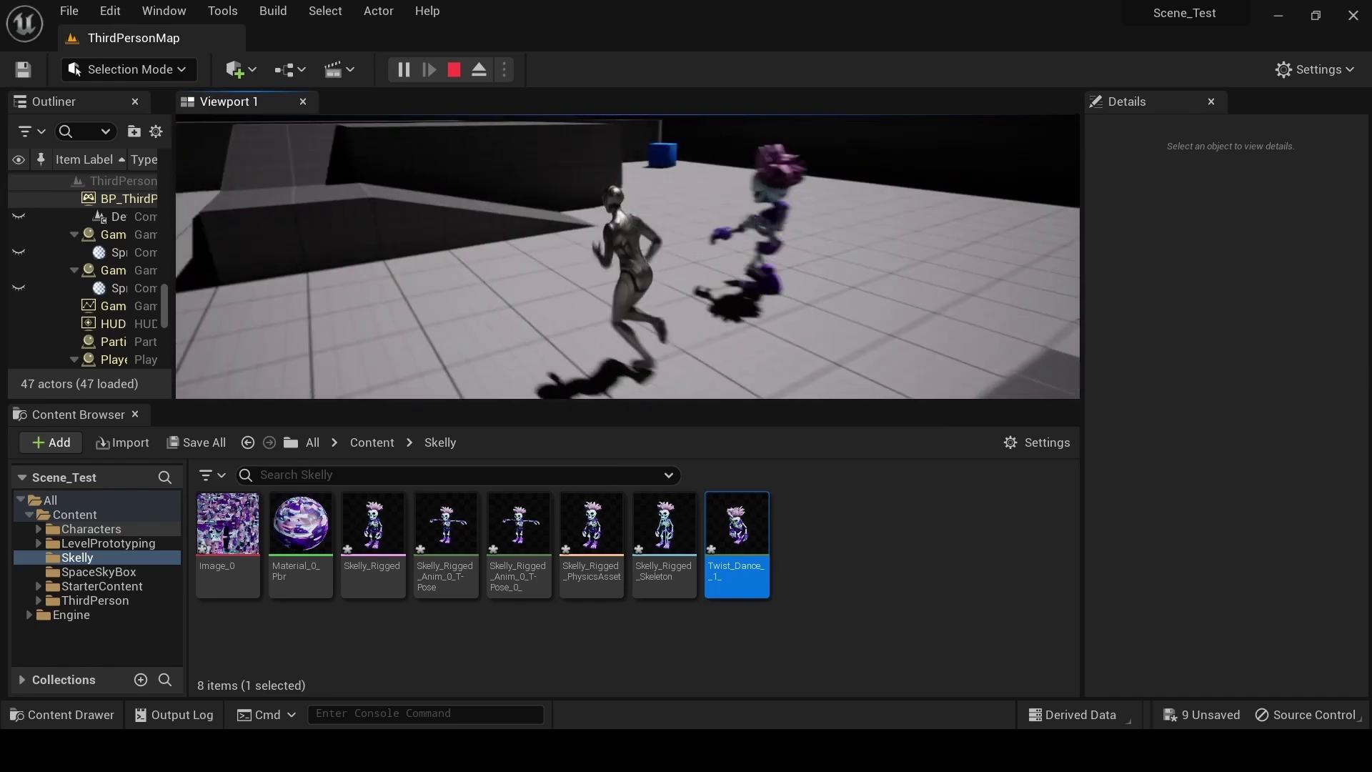
pyautogui.press('a')
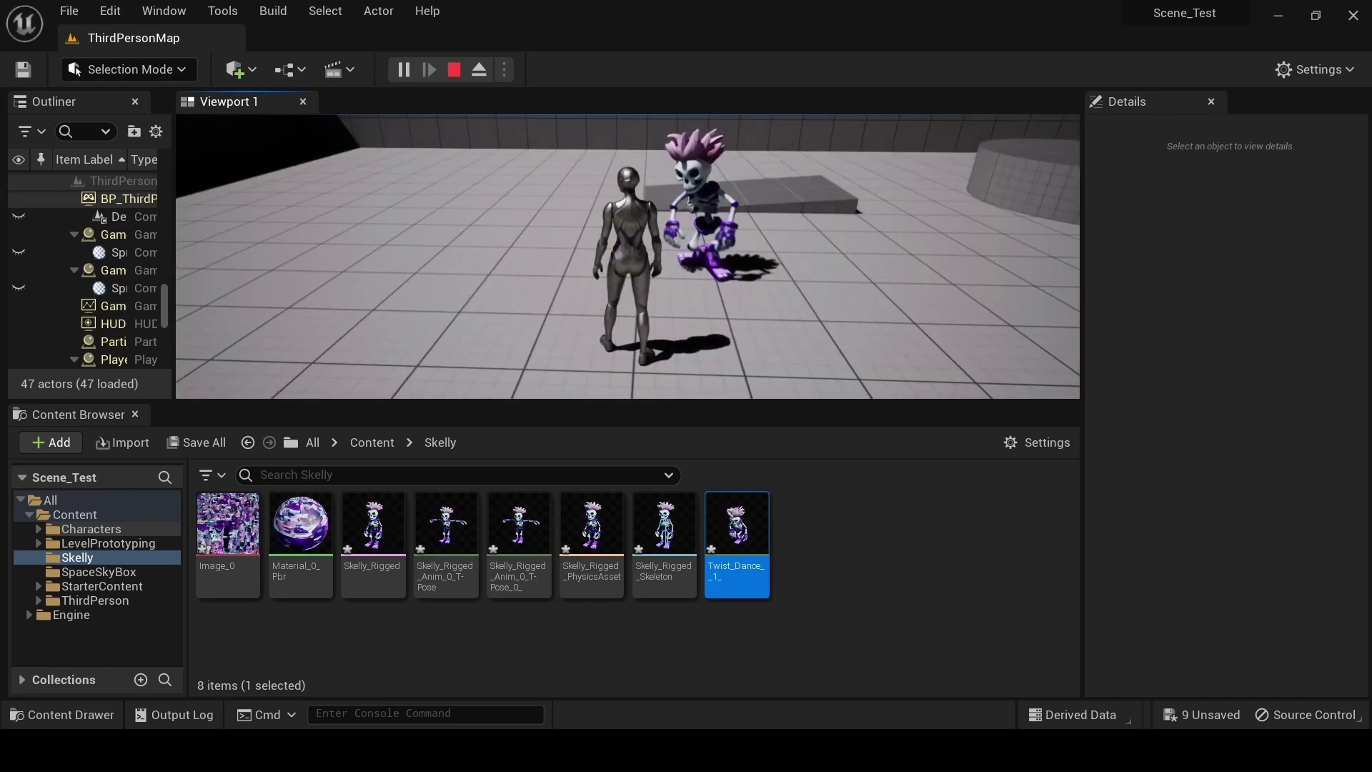
pyautogui.press('w')
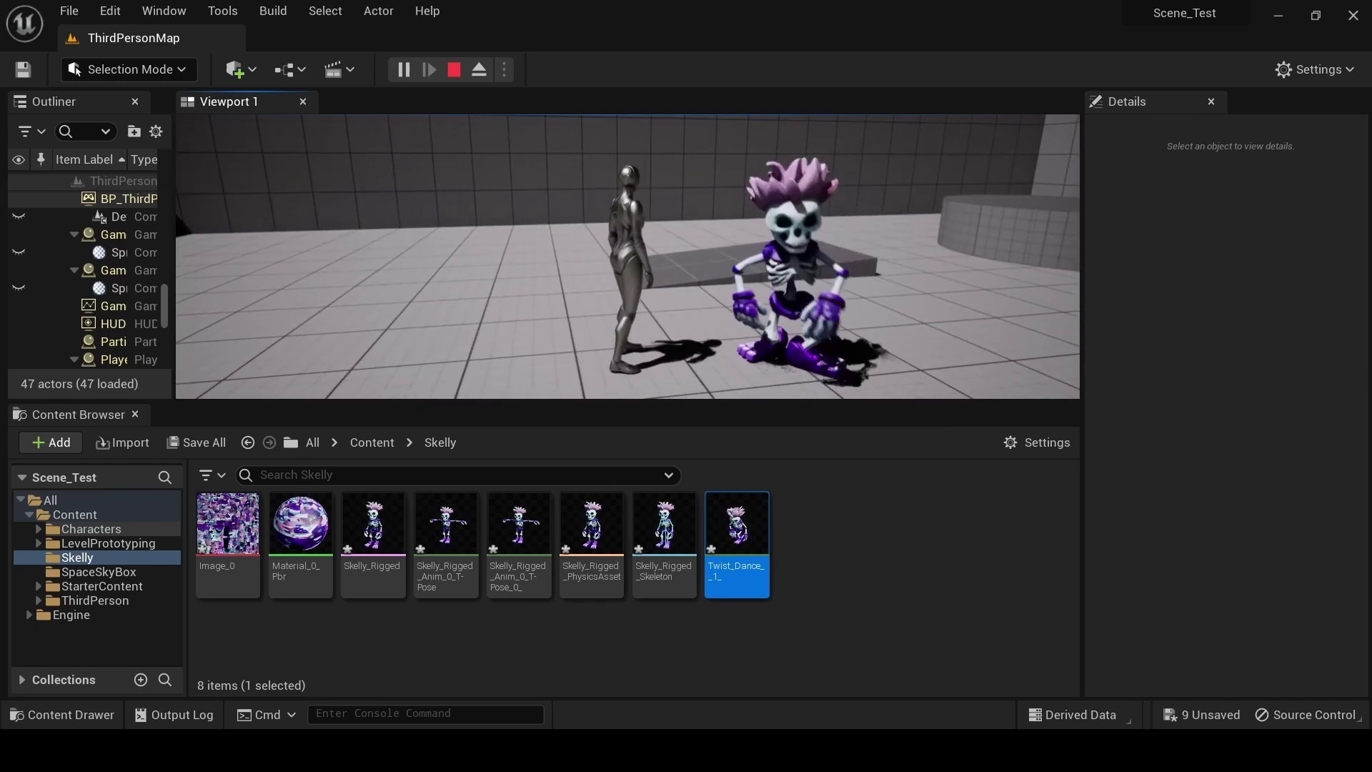
pyautogui.press('s')
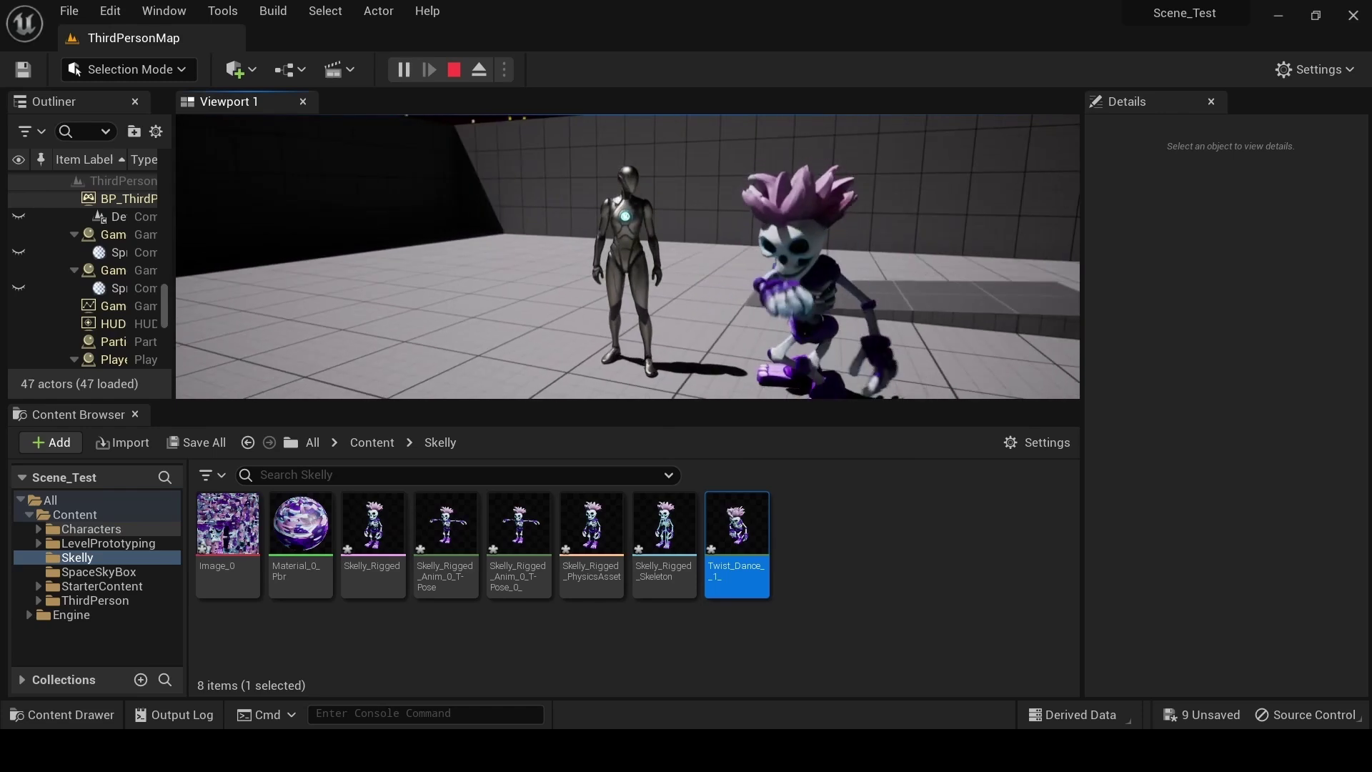